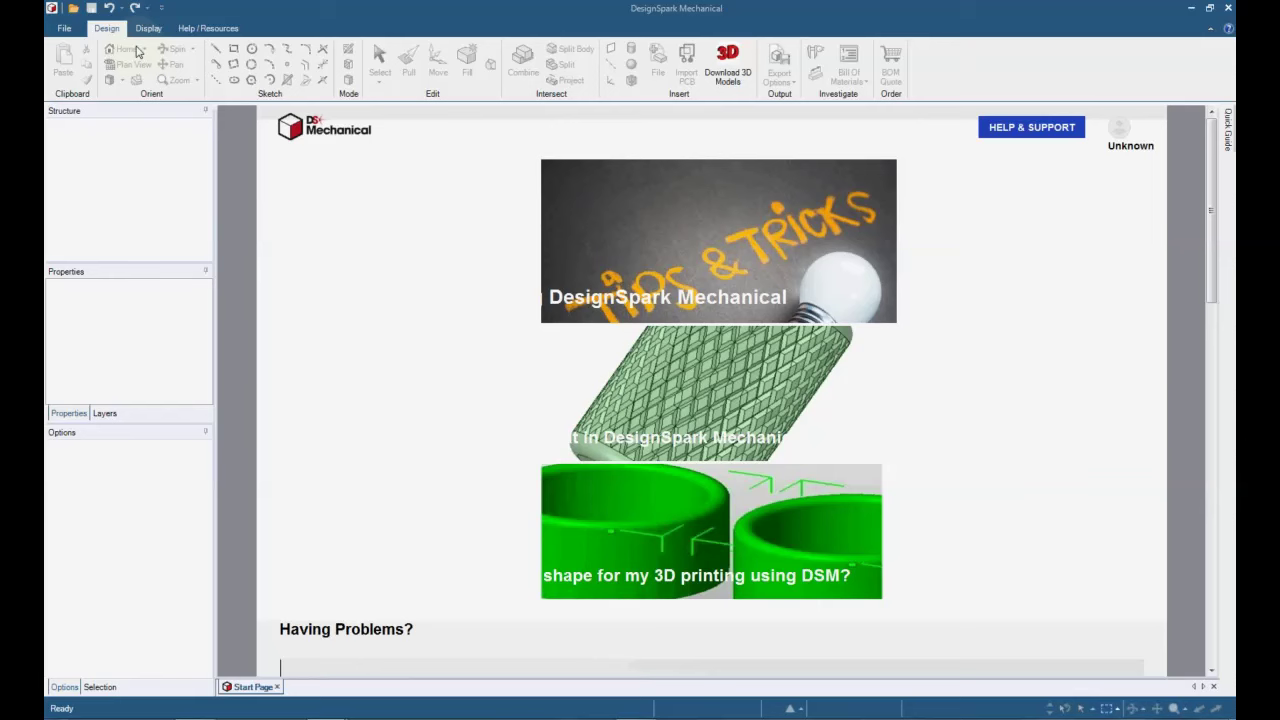
Create a new empty design and switch to Plan View of the sketch grid.
left_click(62, 28)
mouse_move(89, 60)
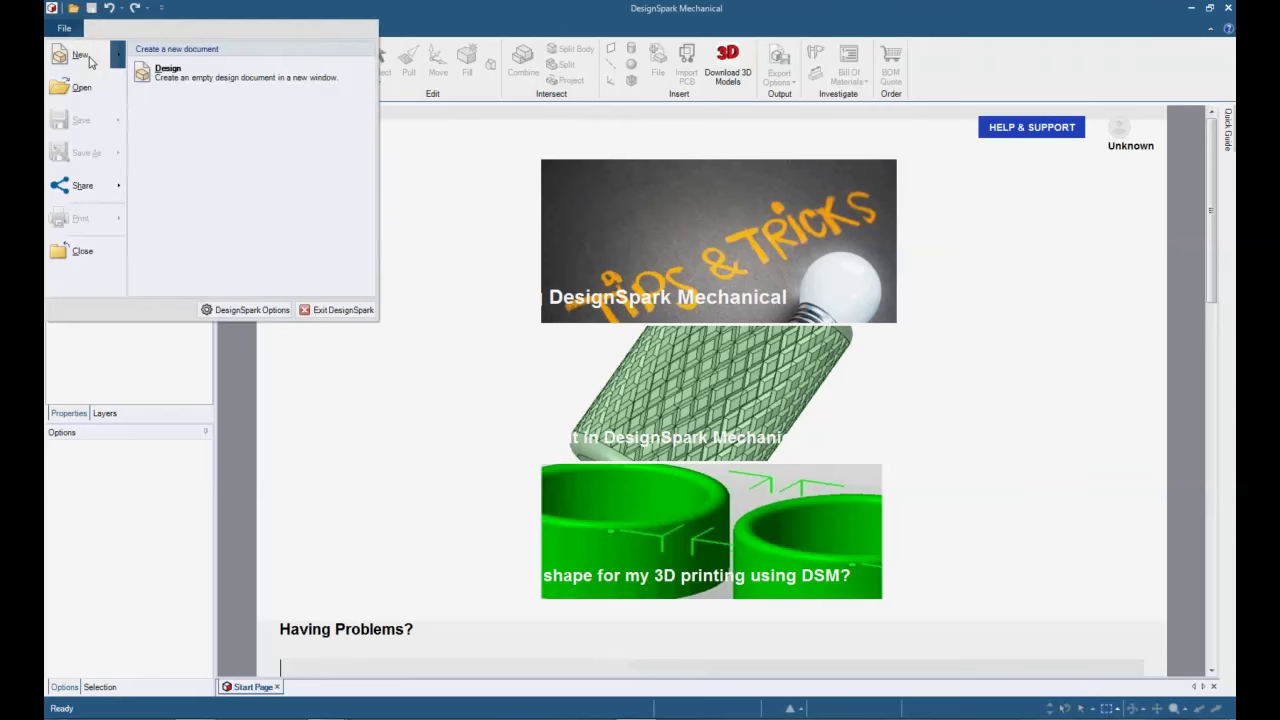
left_click(163, 68)
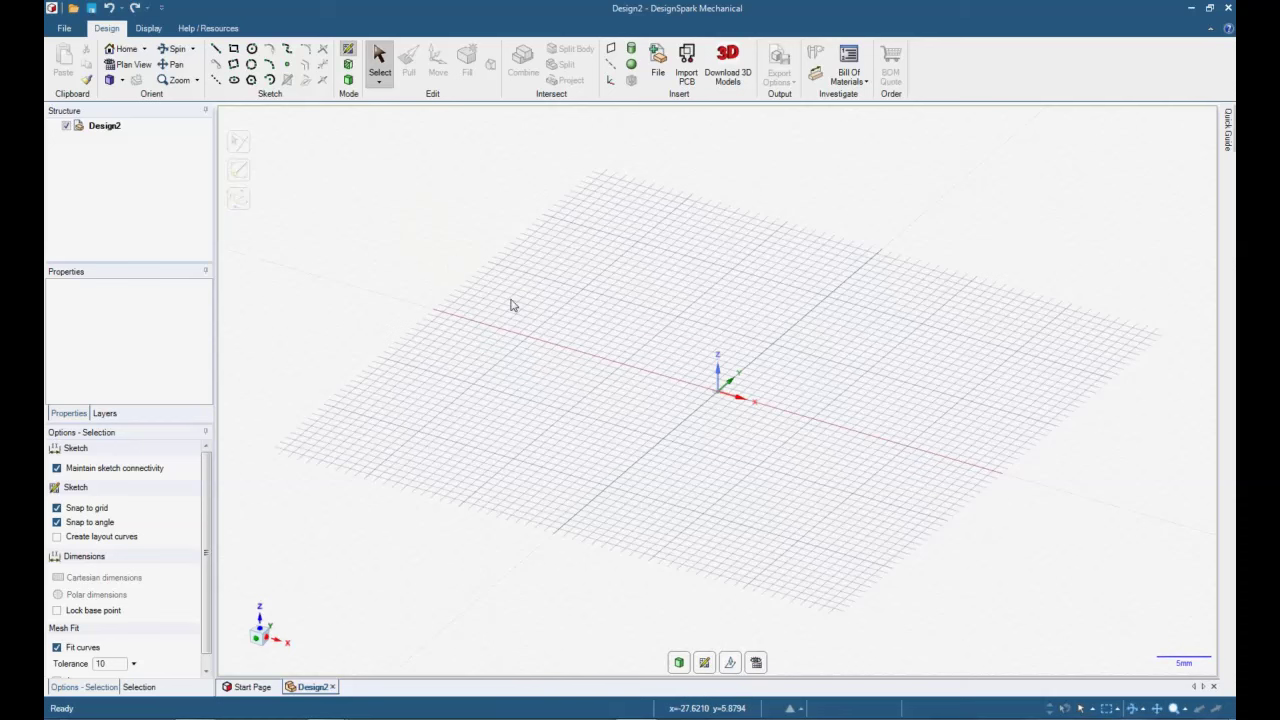
left_click(136, 65)
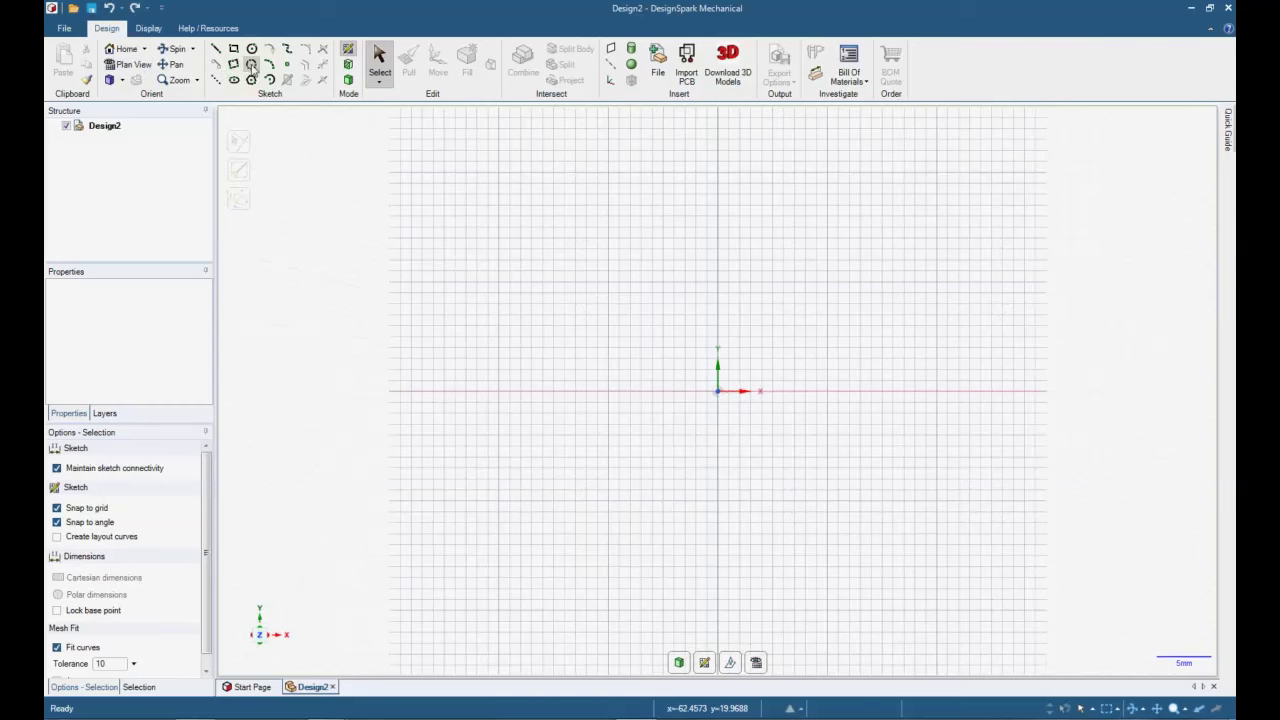
Sketch two circles centred on the origin, 24.5 mm and 32 mm in diameter.
left_click(253, 49)
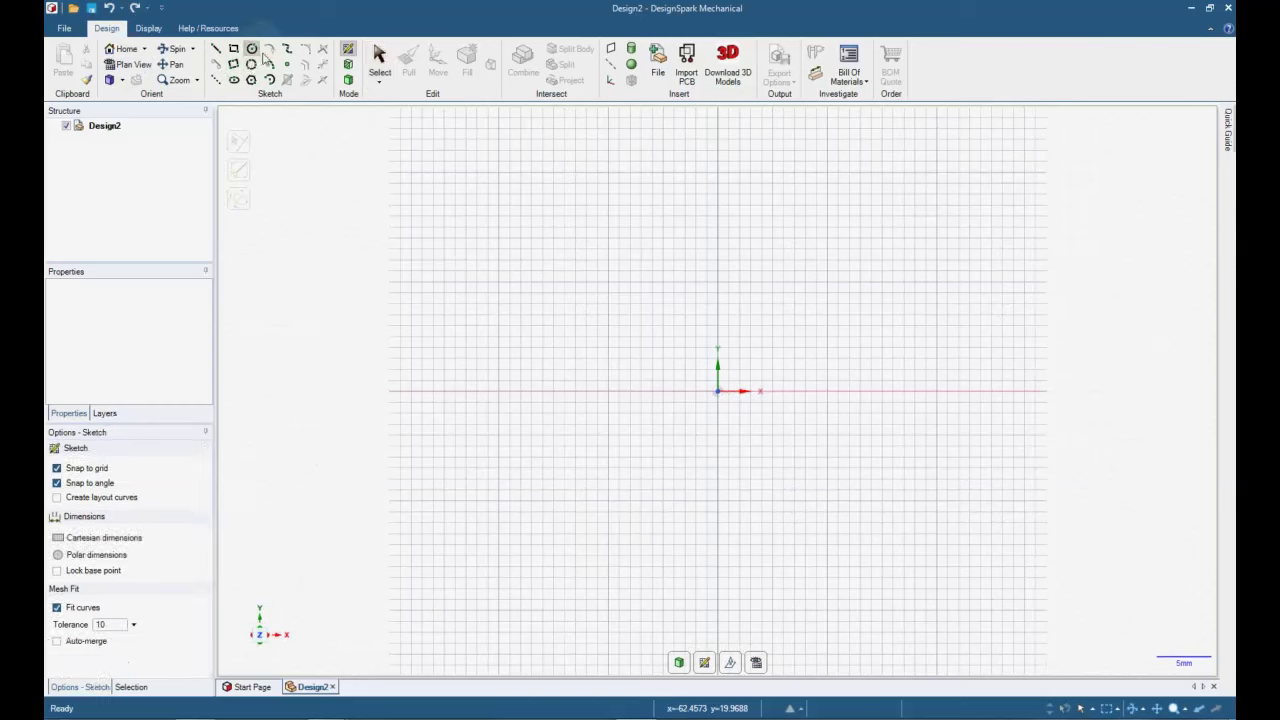
left_click(717, 390)
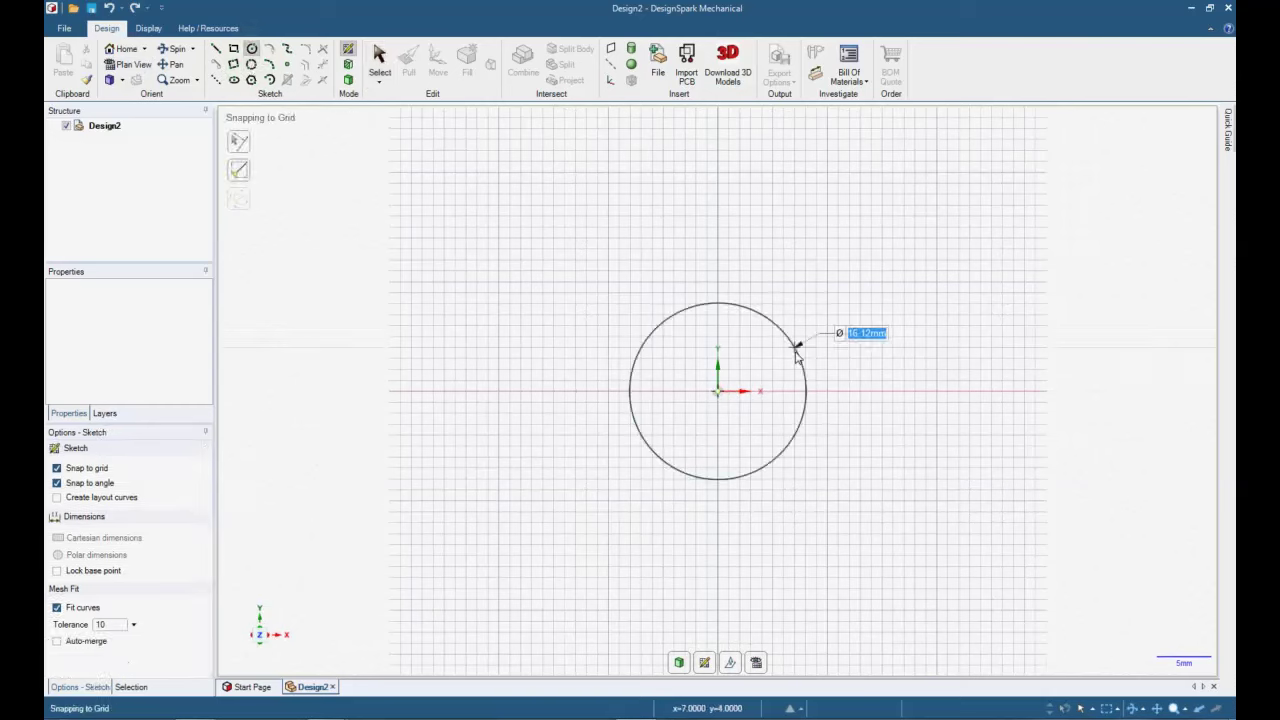
type("24.5")
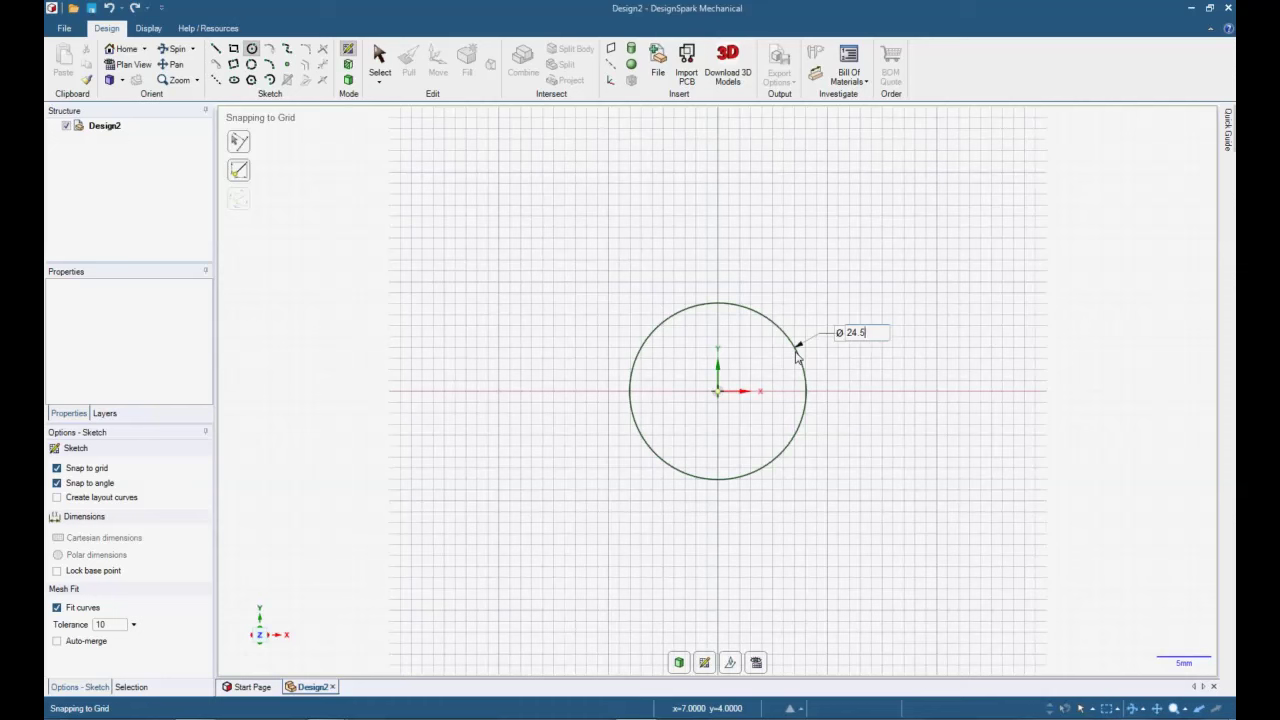
key("Return")
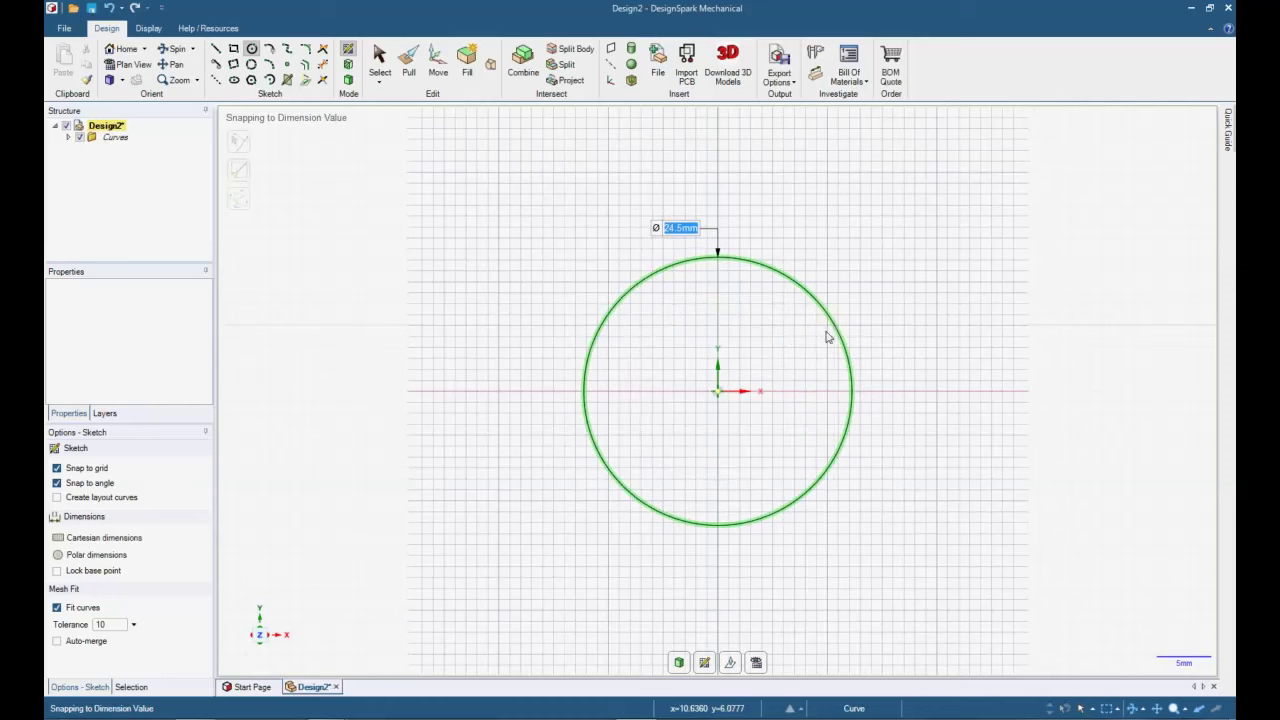
left_click(719, 391)
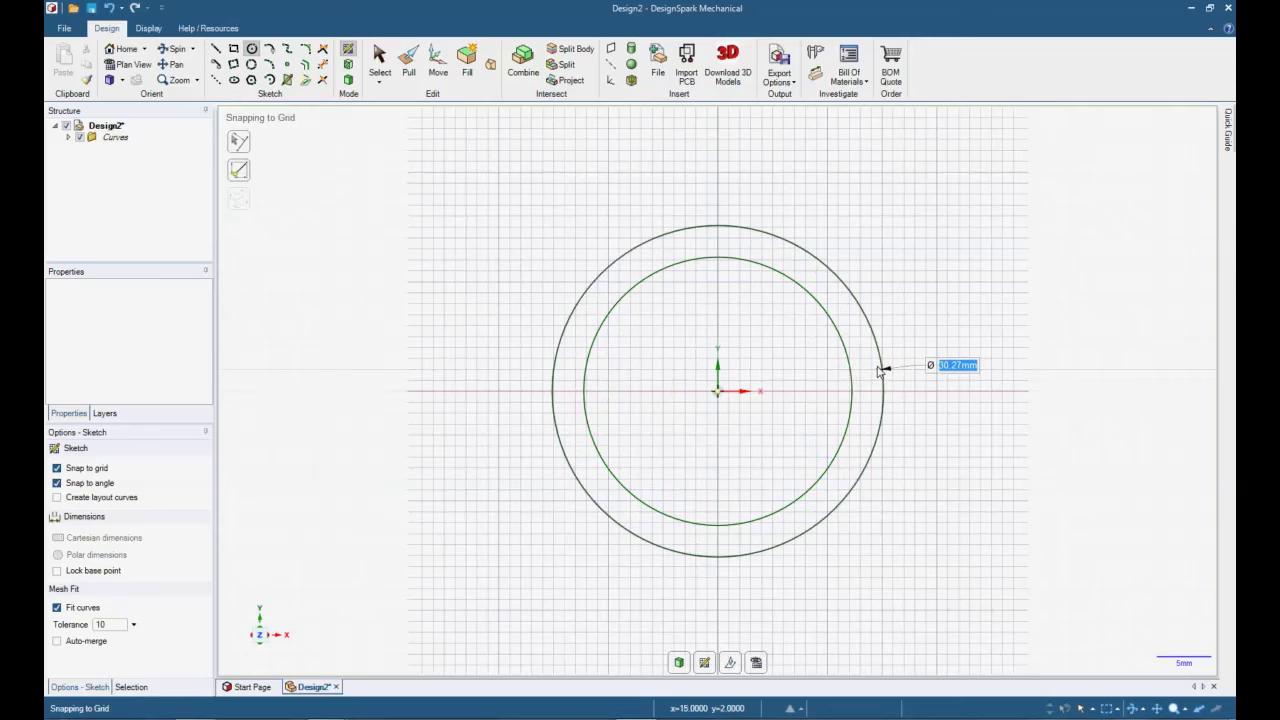
type("32")
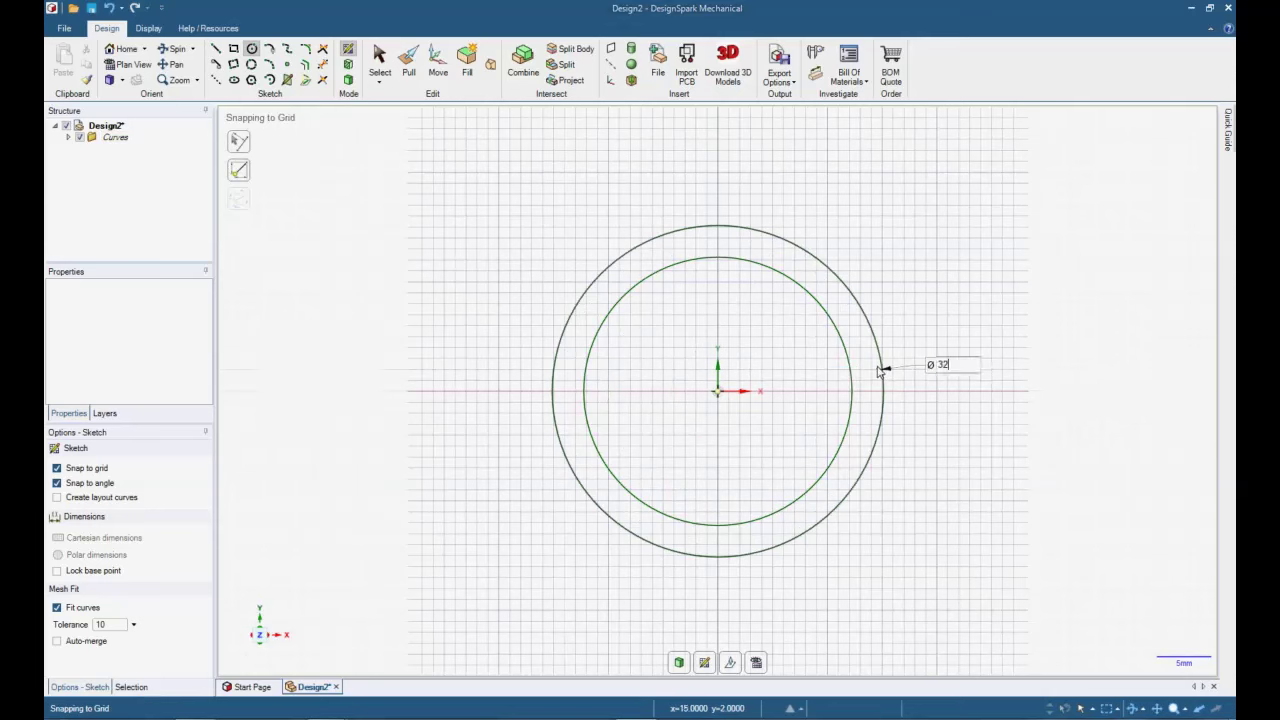
key("Return")
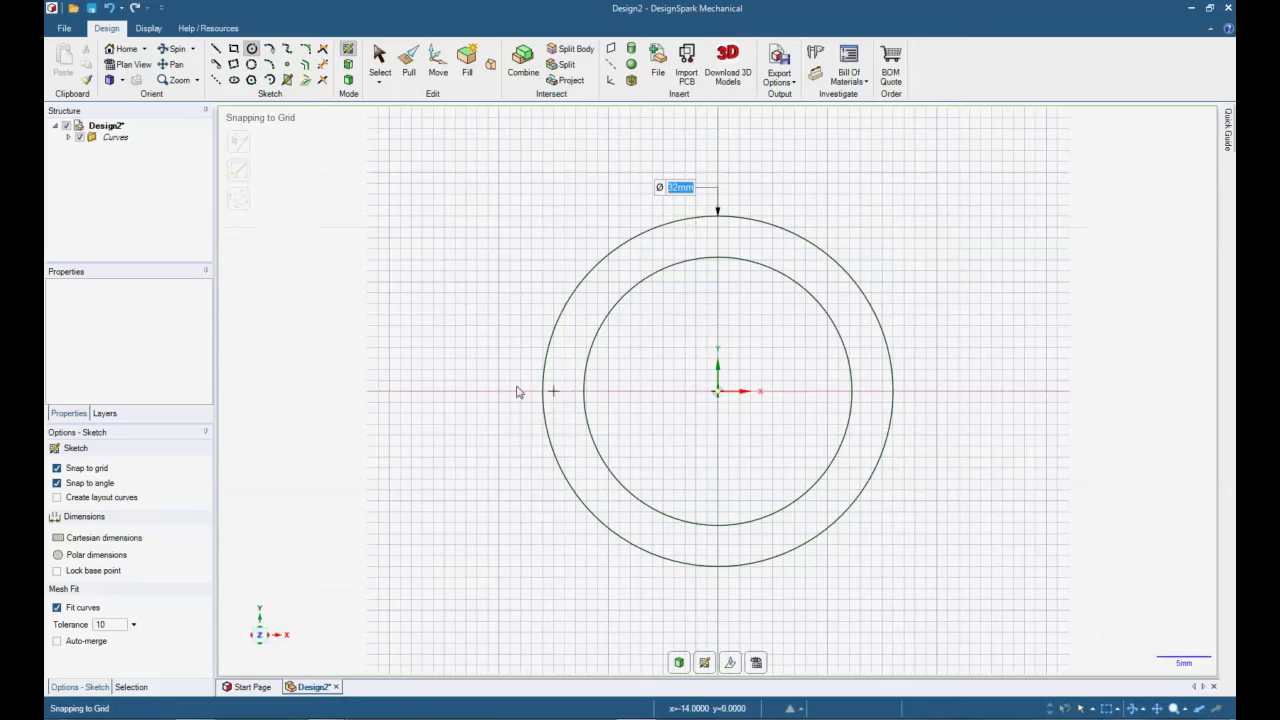
Pull the band between the circles upward 12 mm into a solid ring.
left_click(409, 58)
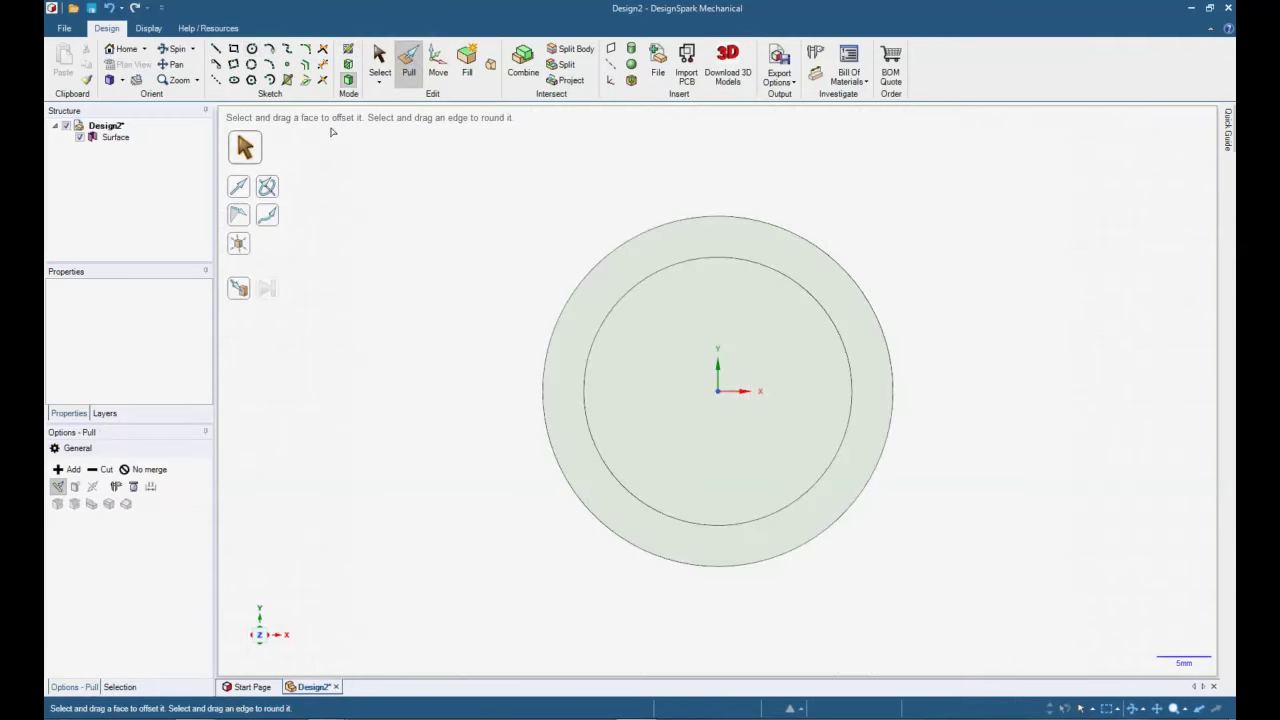
left_click(126, 49)
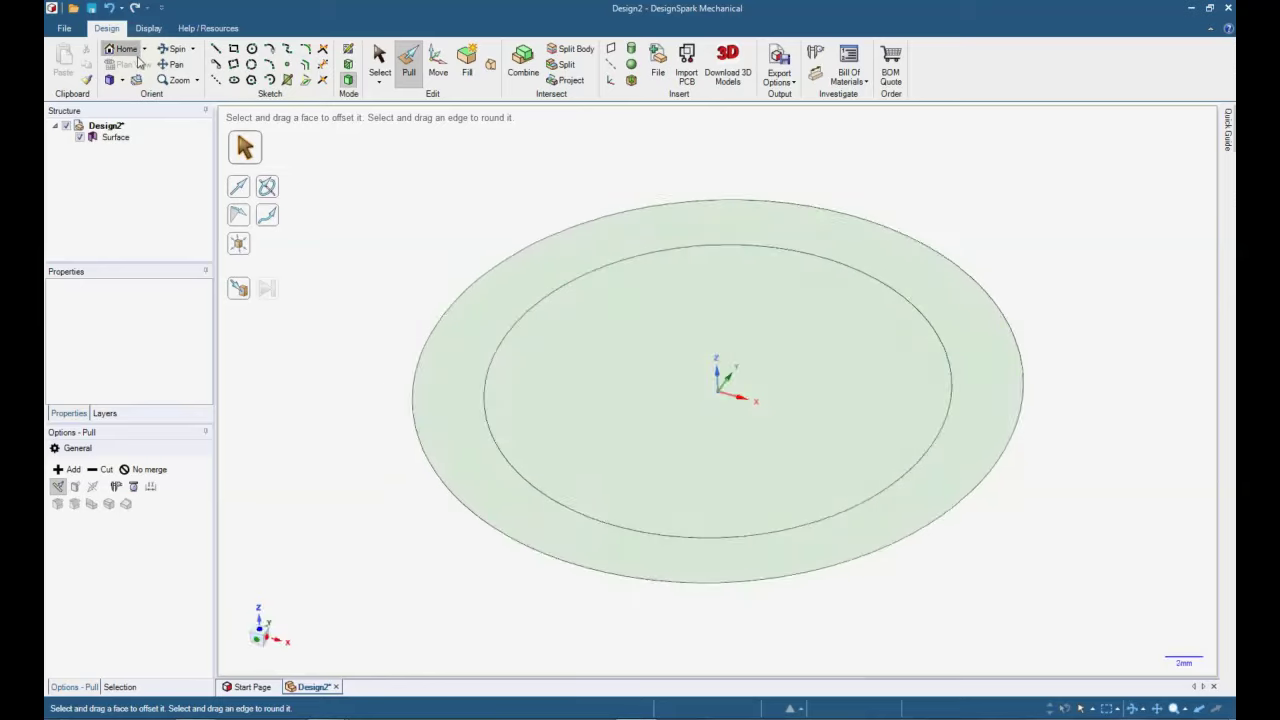
left_click_drag(429, 394, 450, 305)
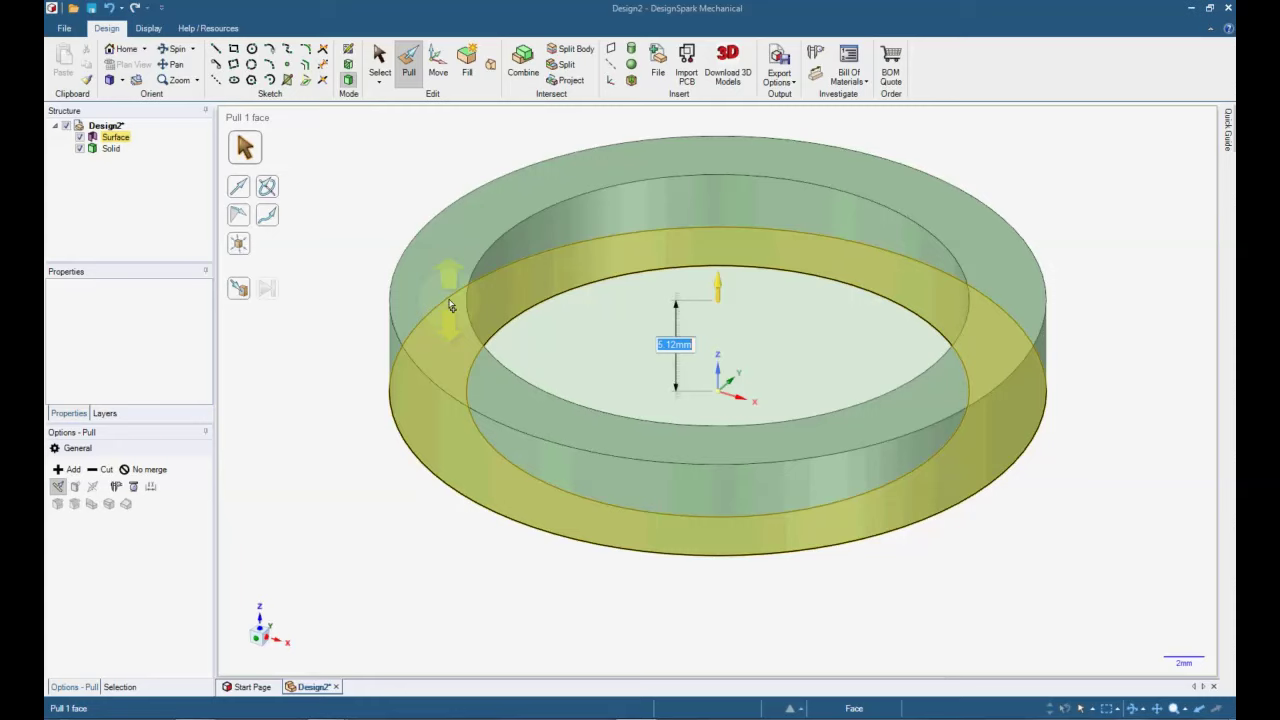
type("12")
key("Return")
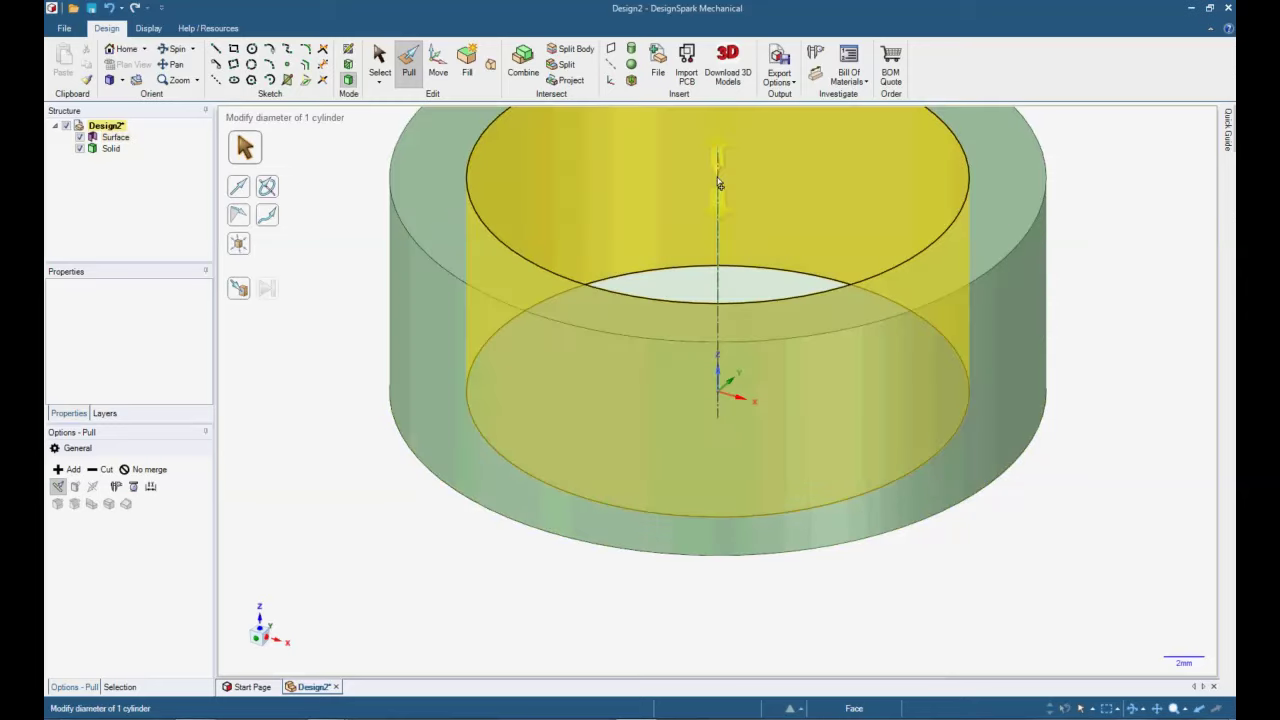
Select the ring's inner flat face and outer cylindrical face, then clear the selection.
left_click(765, 299)
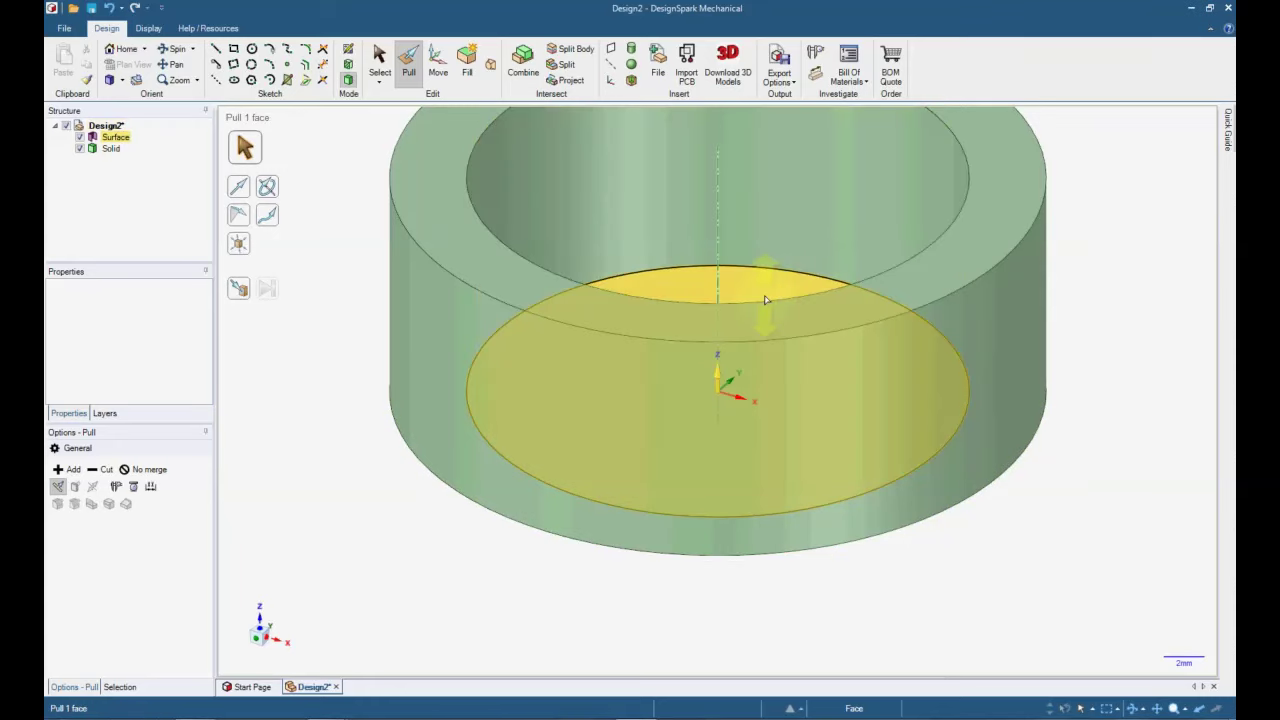
left_click(970, 305)
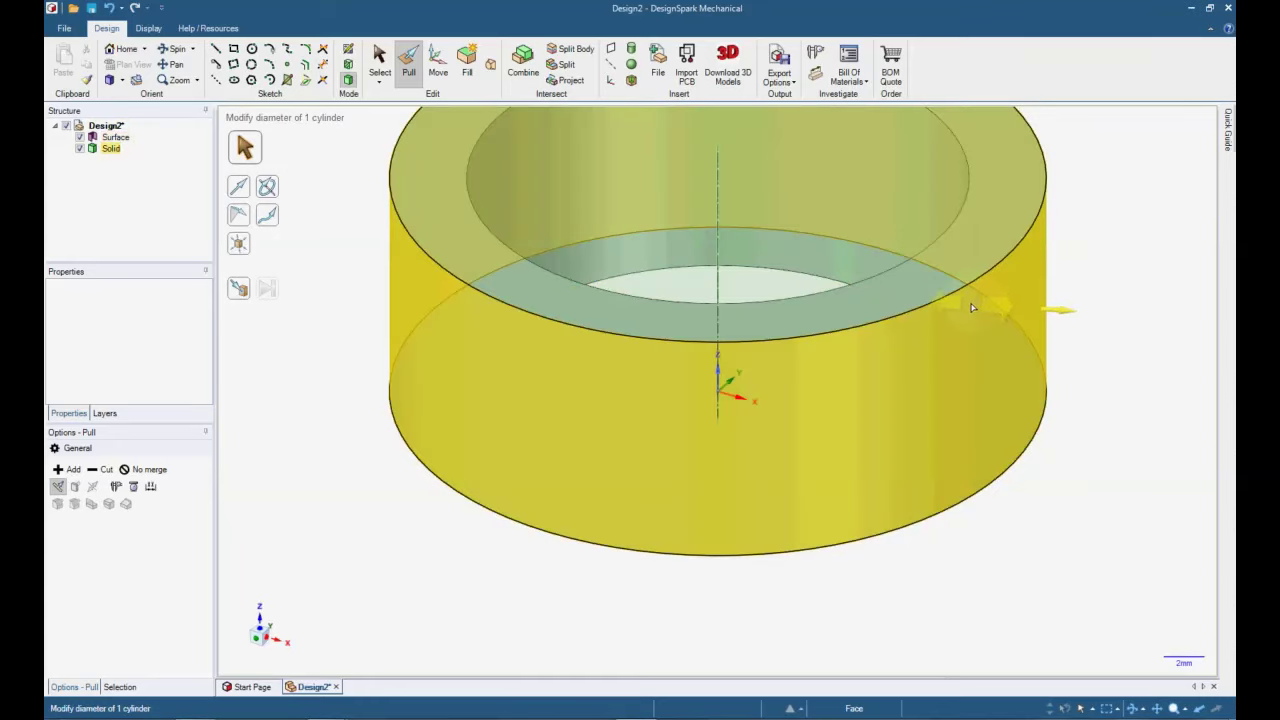
scroll(448, 403, "down", 2)
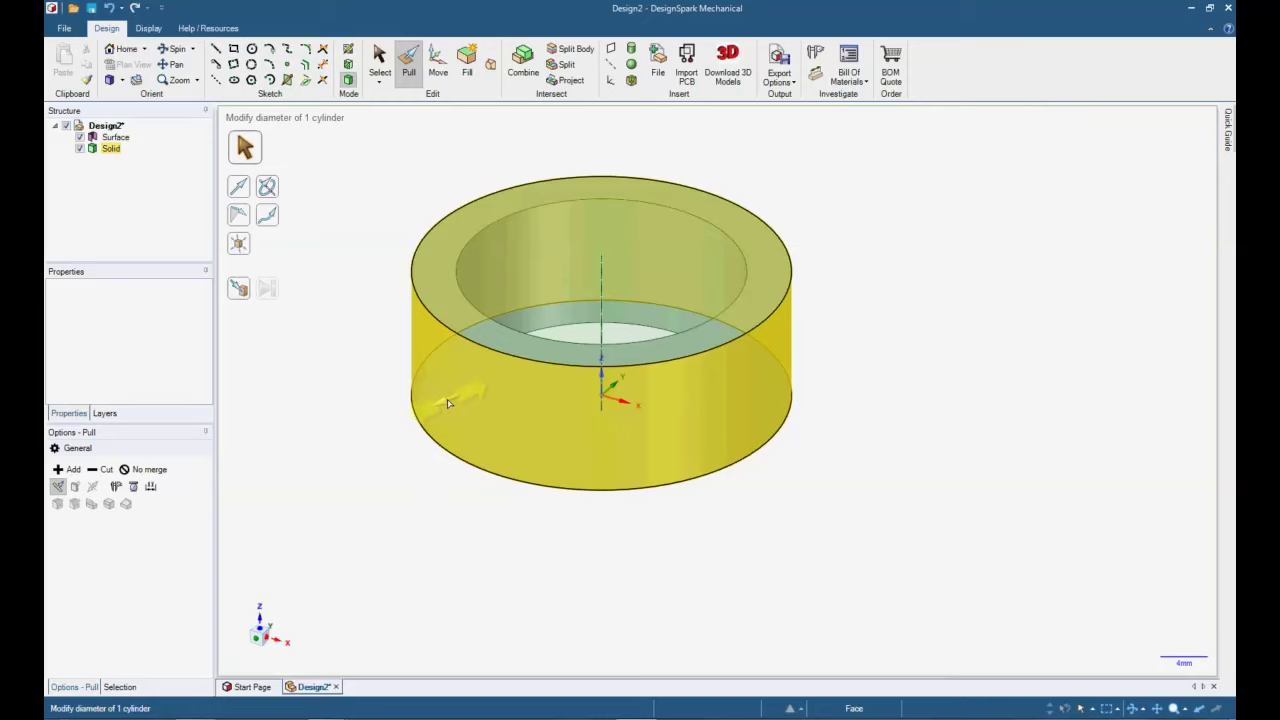
left_click(372, 340)
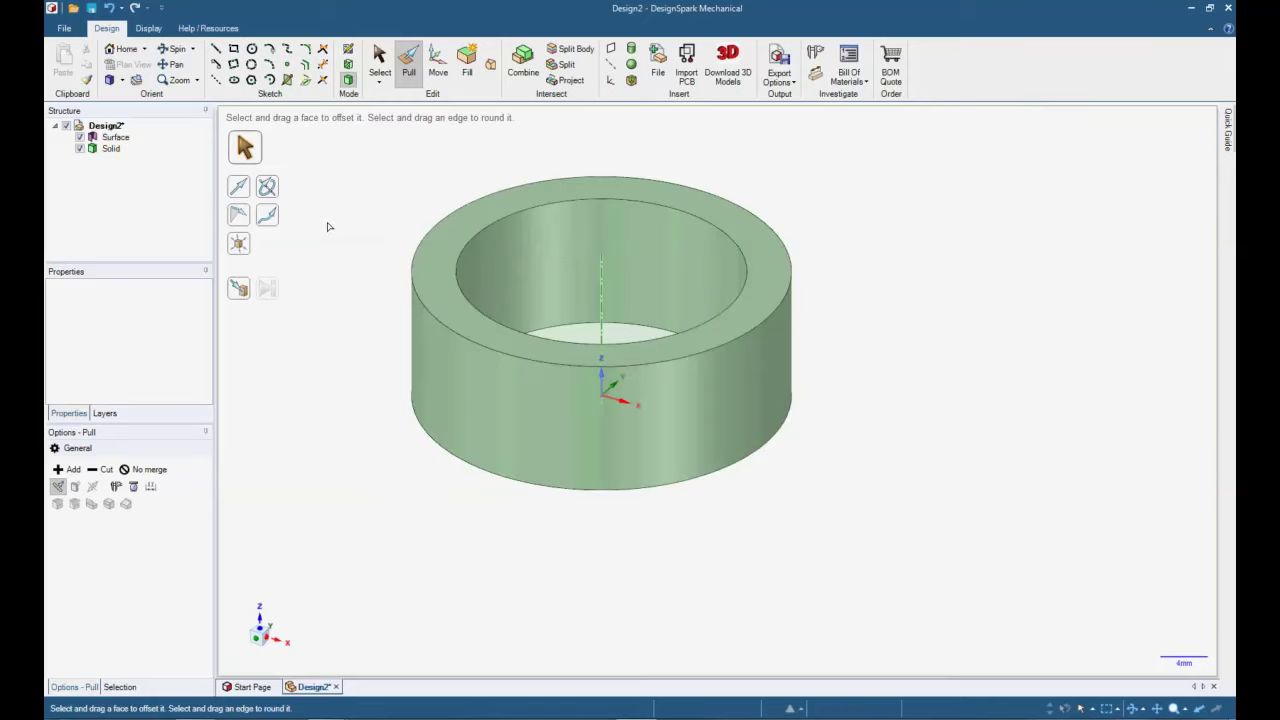
Create a plane through the ring's central axis and turn on Section Mode with it.
left_click(611, 49)
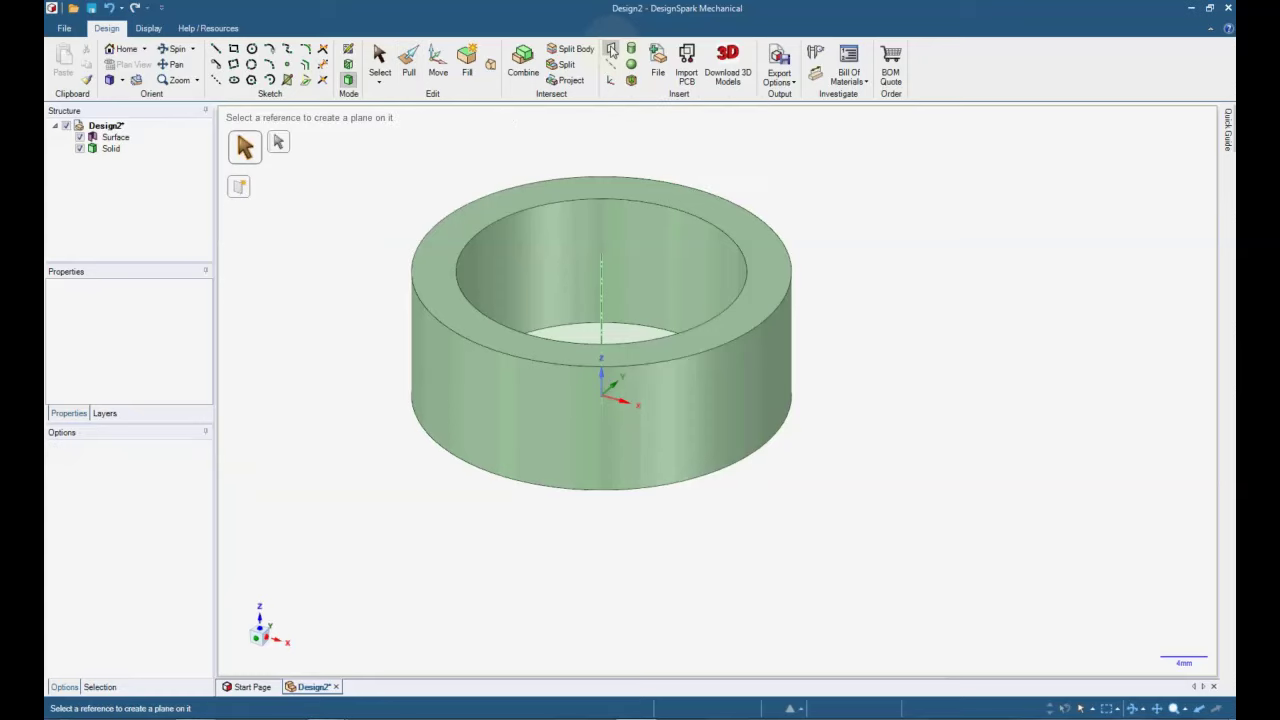
left_click(601, 323)
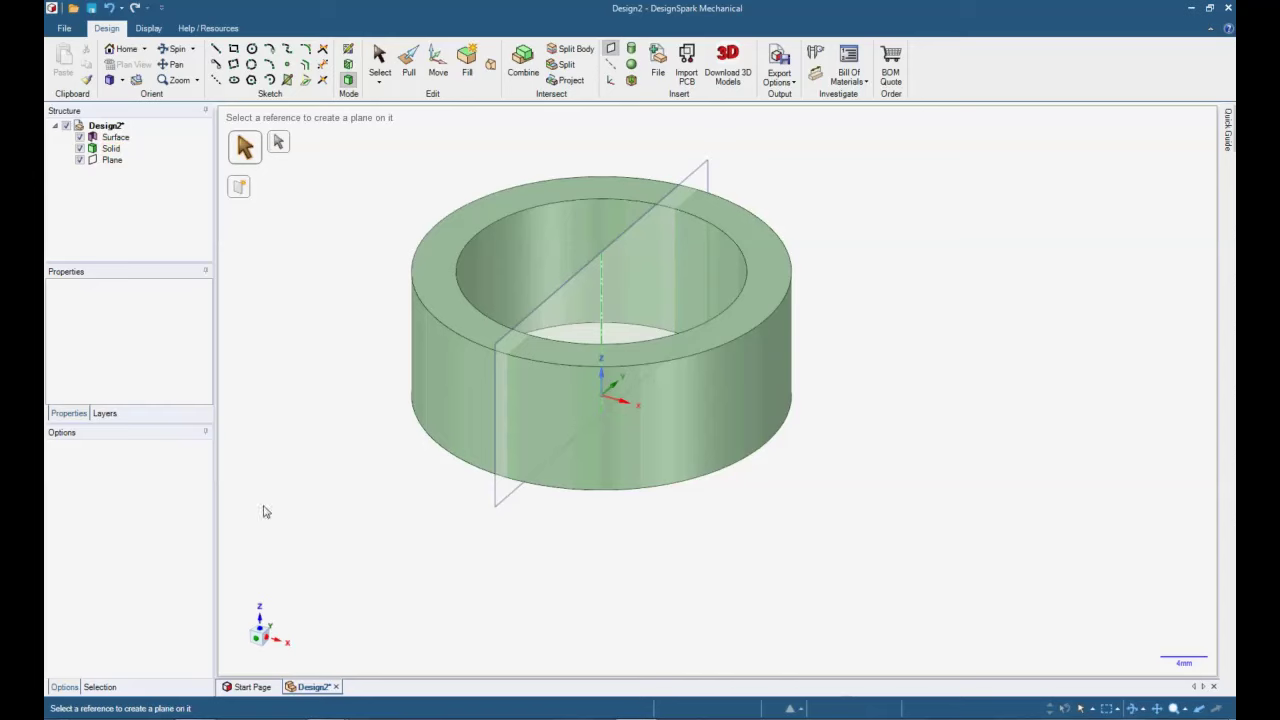
key("Escape")
left_click(496, 497)
left_click(496, 497)
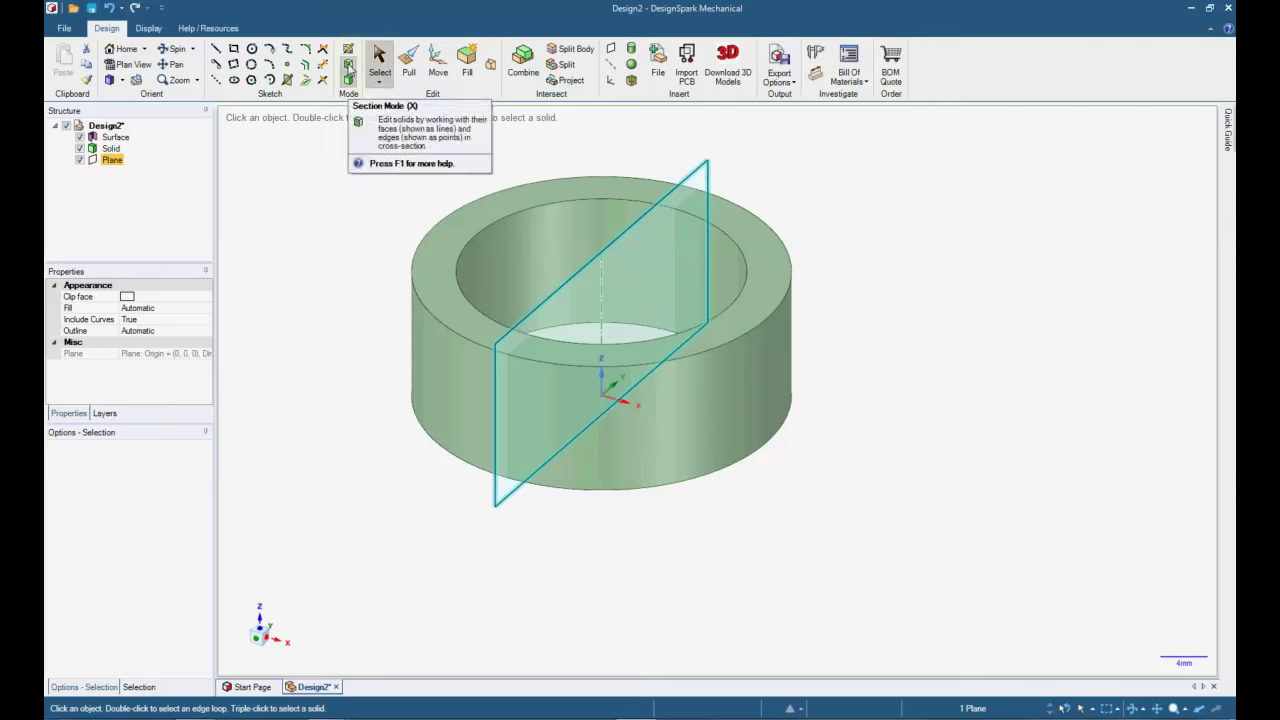
left_click(349, 66)
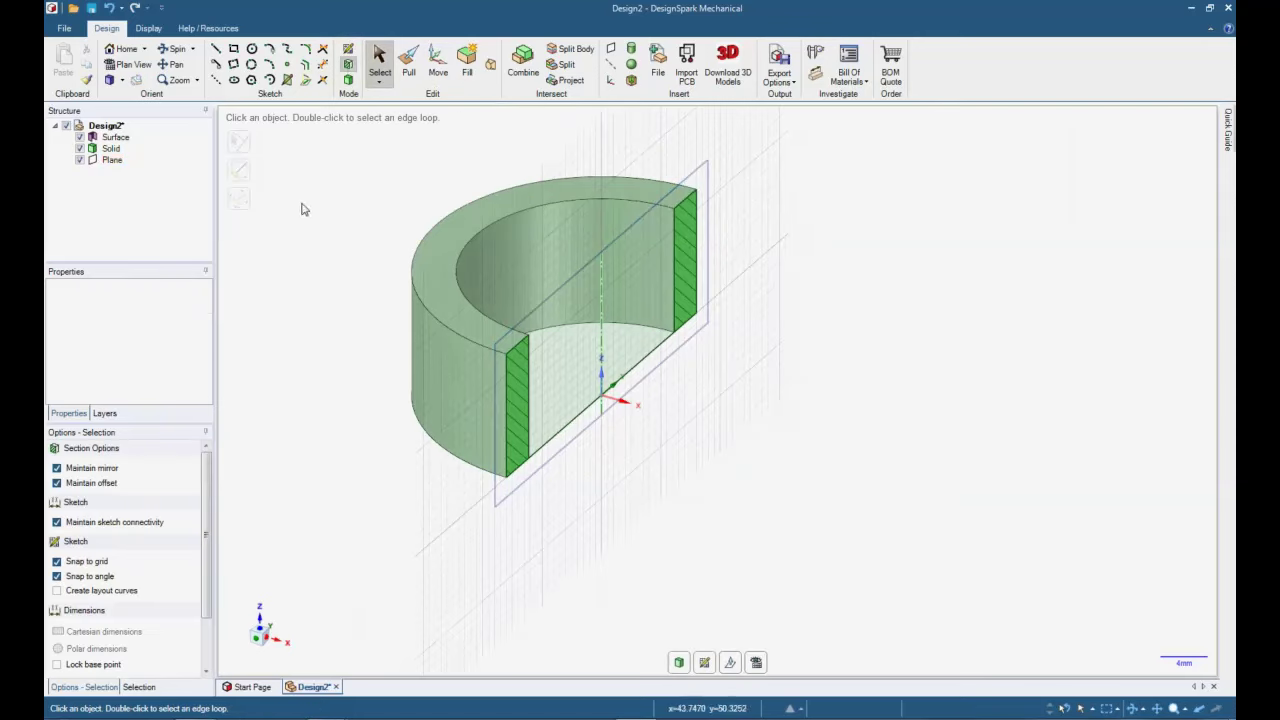
Switch to the Right view and zoom in on the ring's right-hand section wall.
left_click(122, 83)
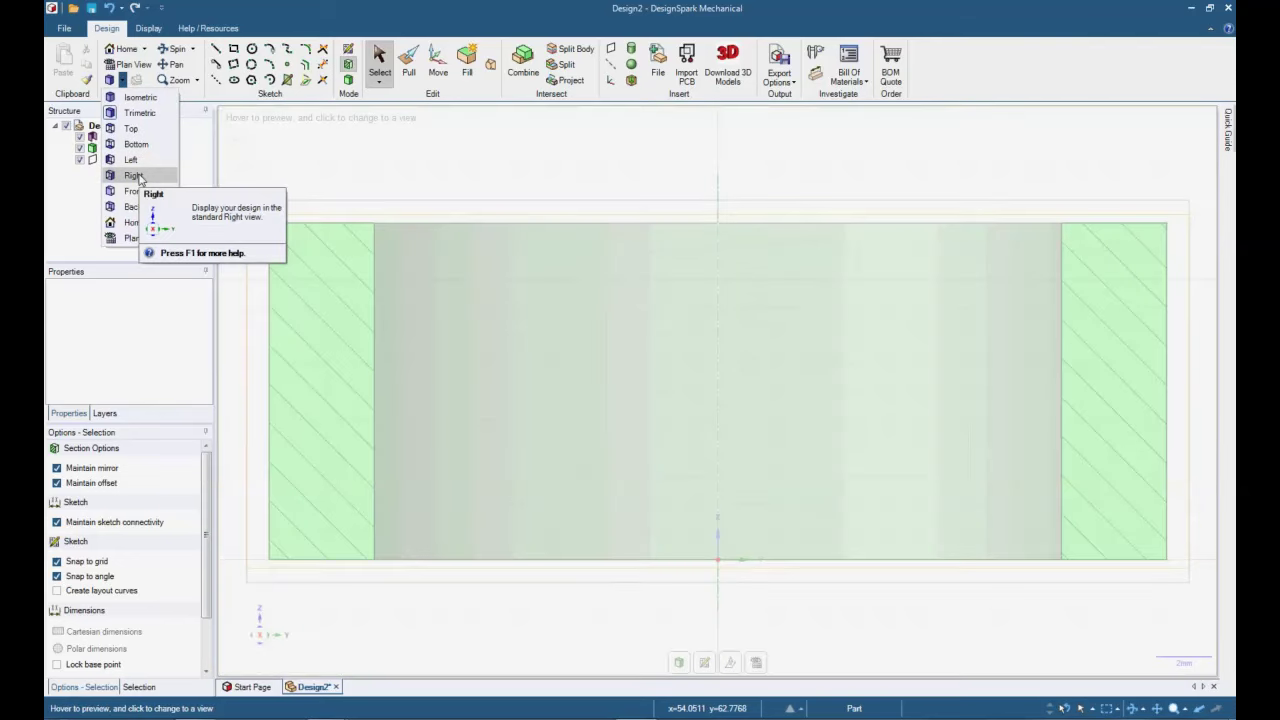
left_click(140, 178)
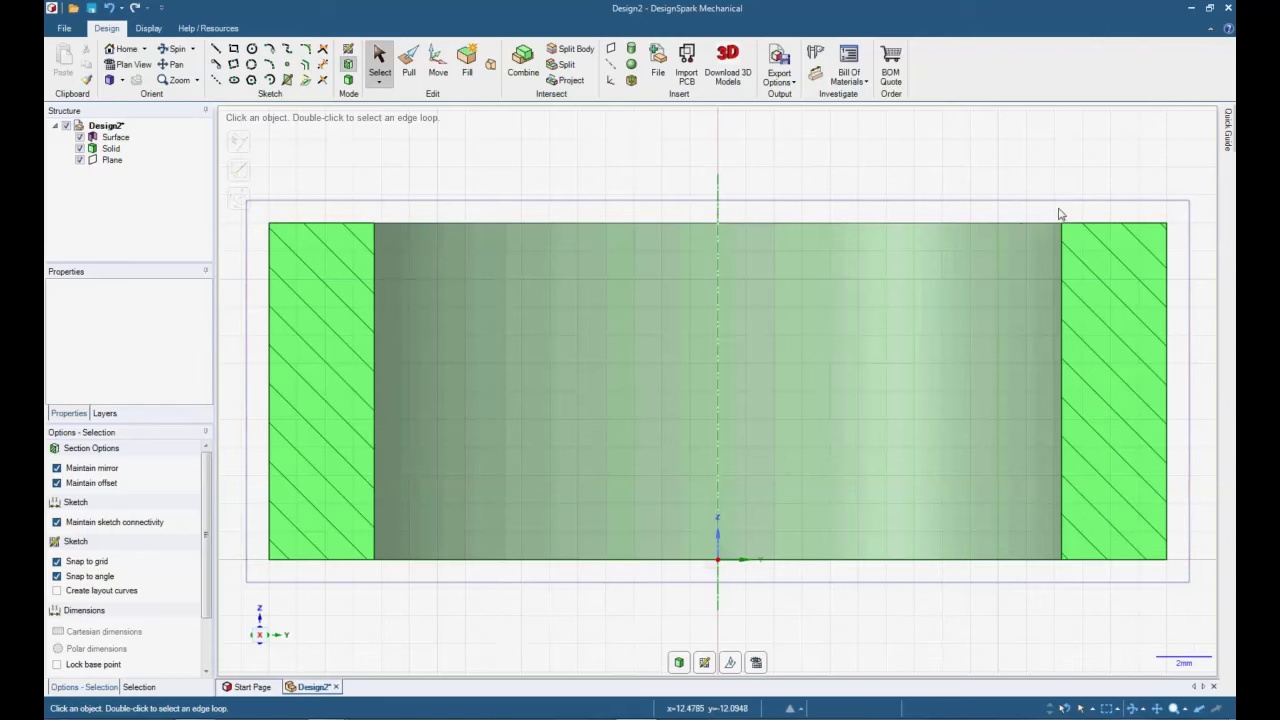
scroll(1066, 214, "down", 1)
scroll(1085, 208, "up", 5)
scroll(1123, 197, "down", 8)
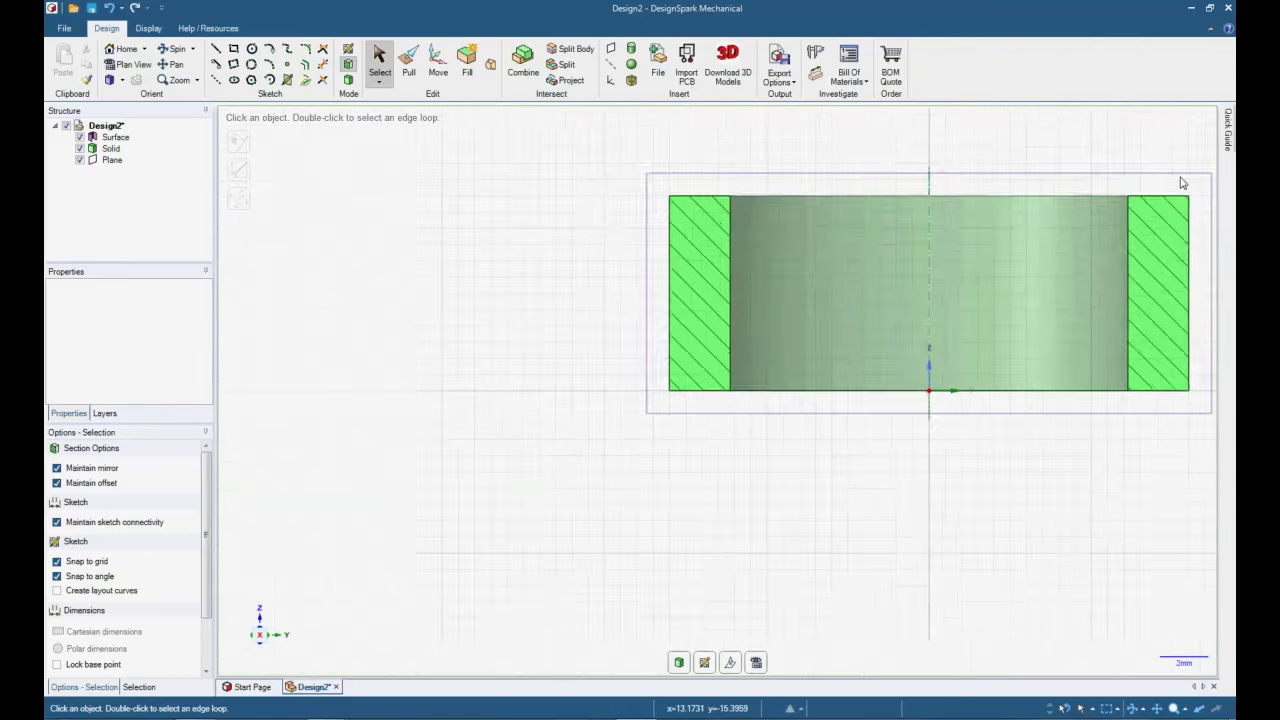
scroll(1218, 147, "up", 2)
scroll(1210, 158, "up", 6)
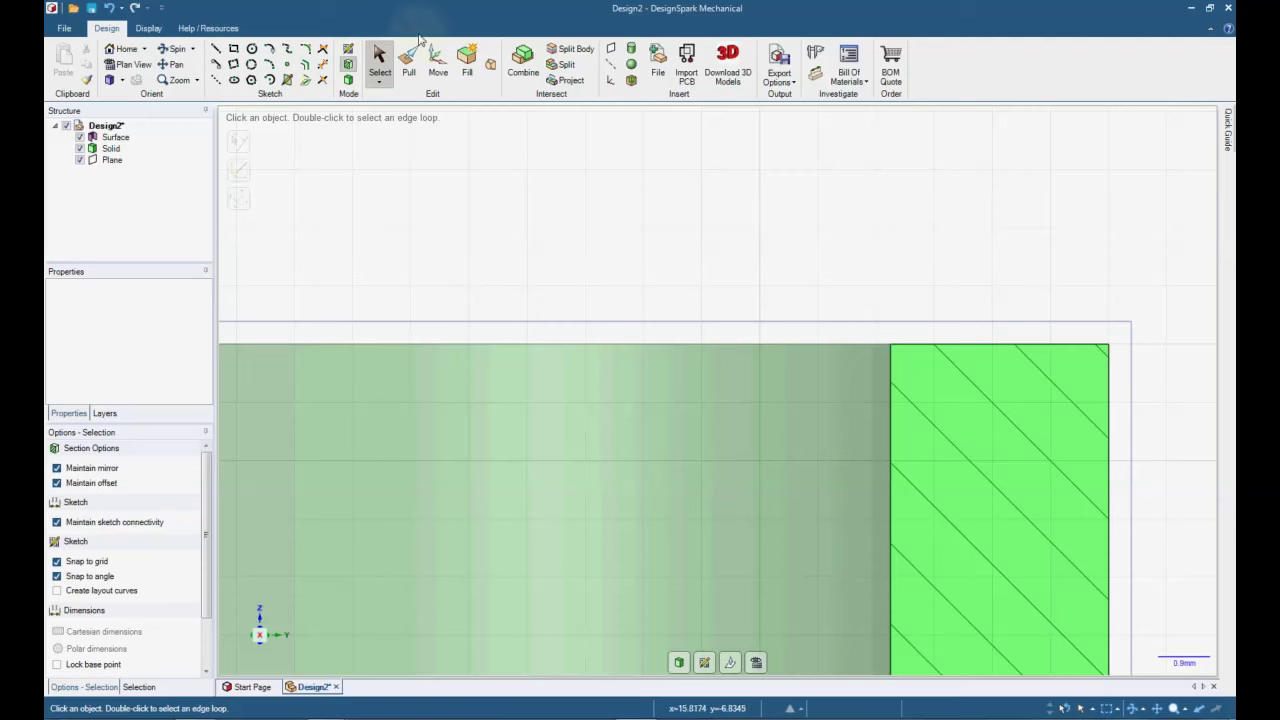
Draw two stacked 1.125 mm vertical lines up from the wall's inner top corner.
left_click(217, 51)
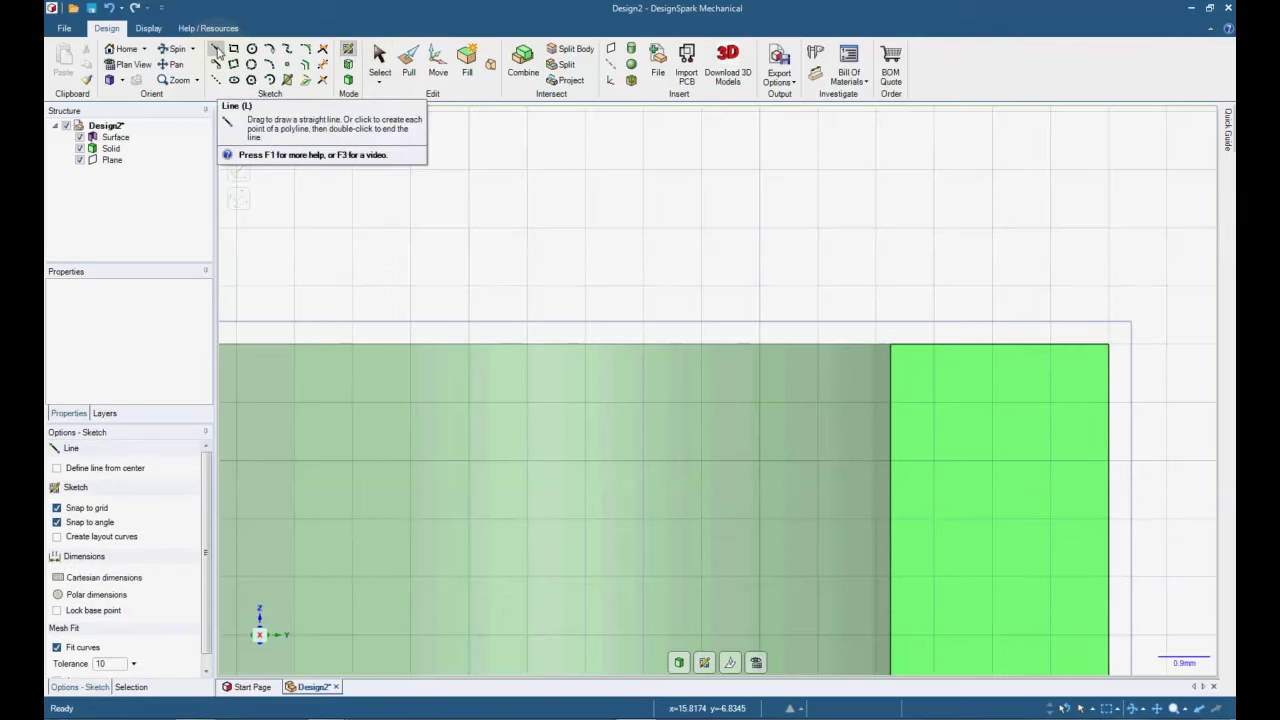
left_click(891, 346)
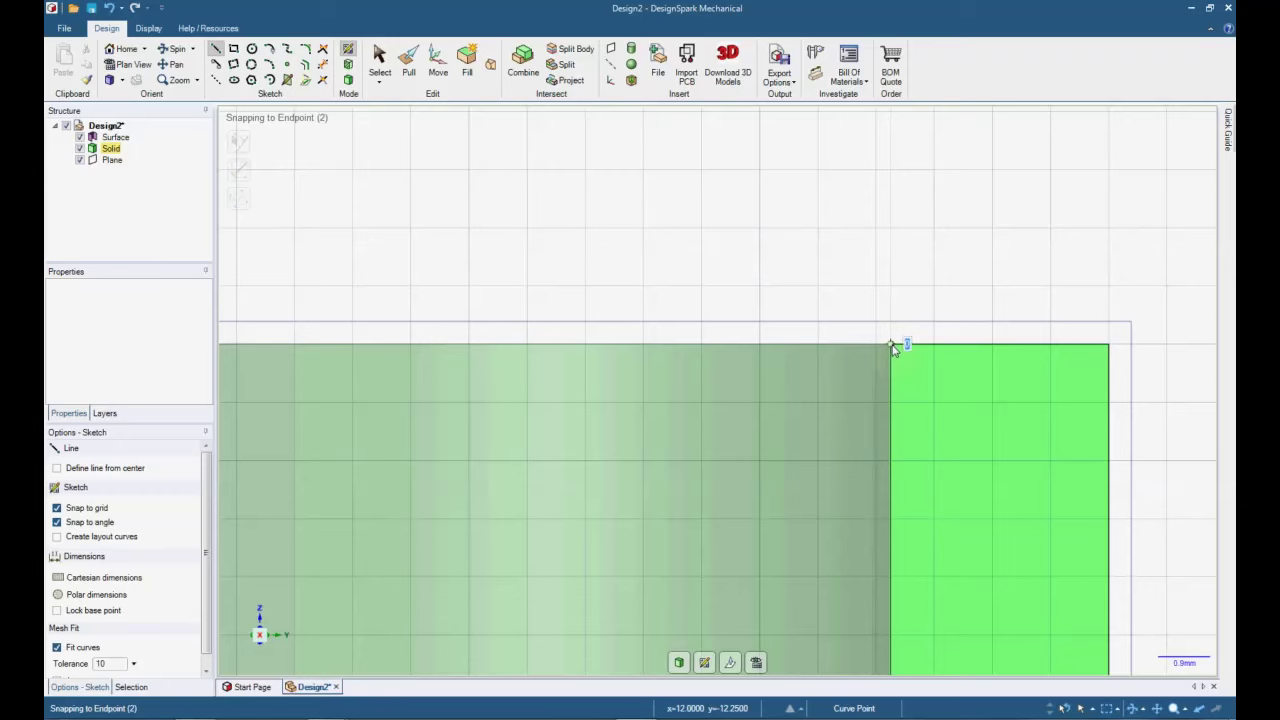
left_click(891, 345)
type("1.125")
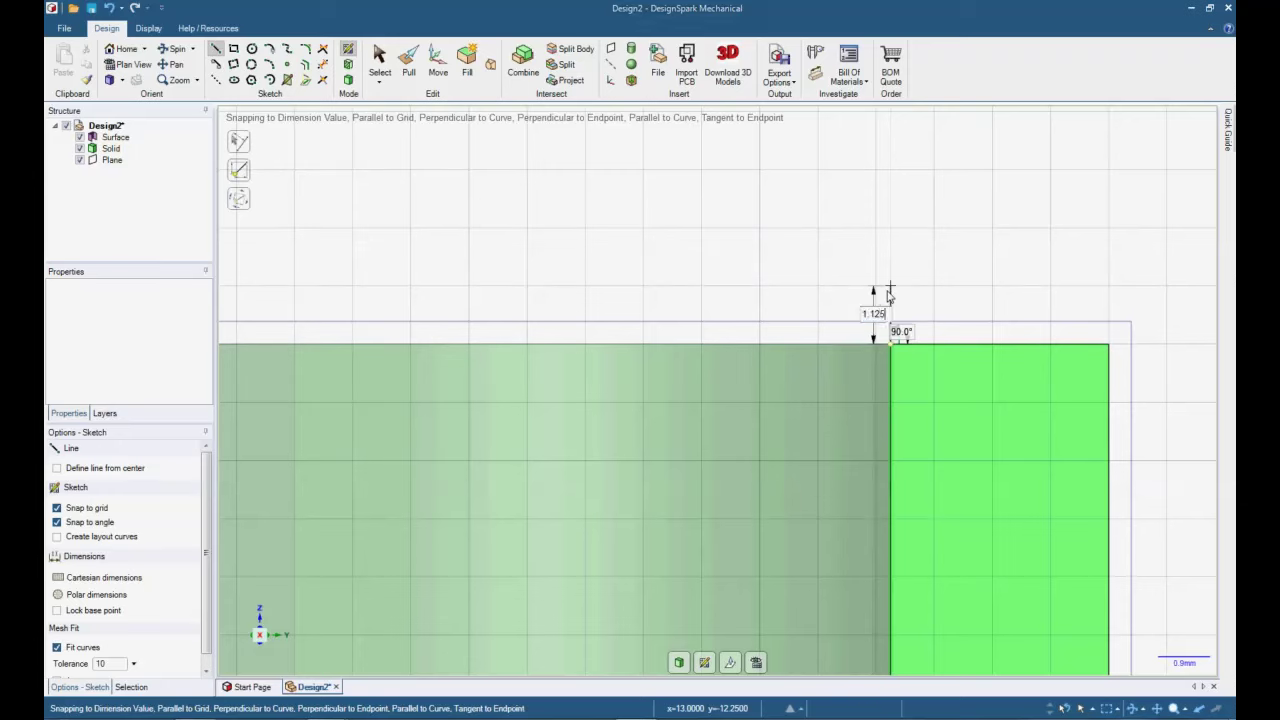
key("Return")
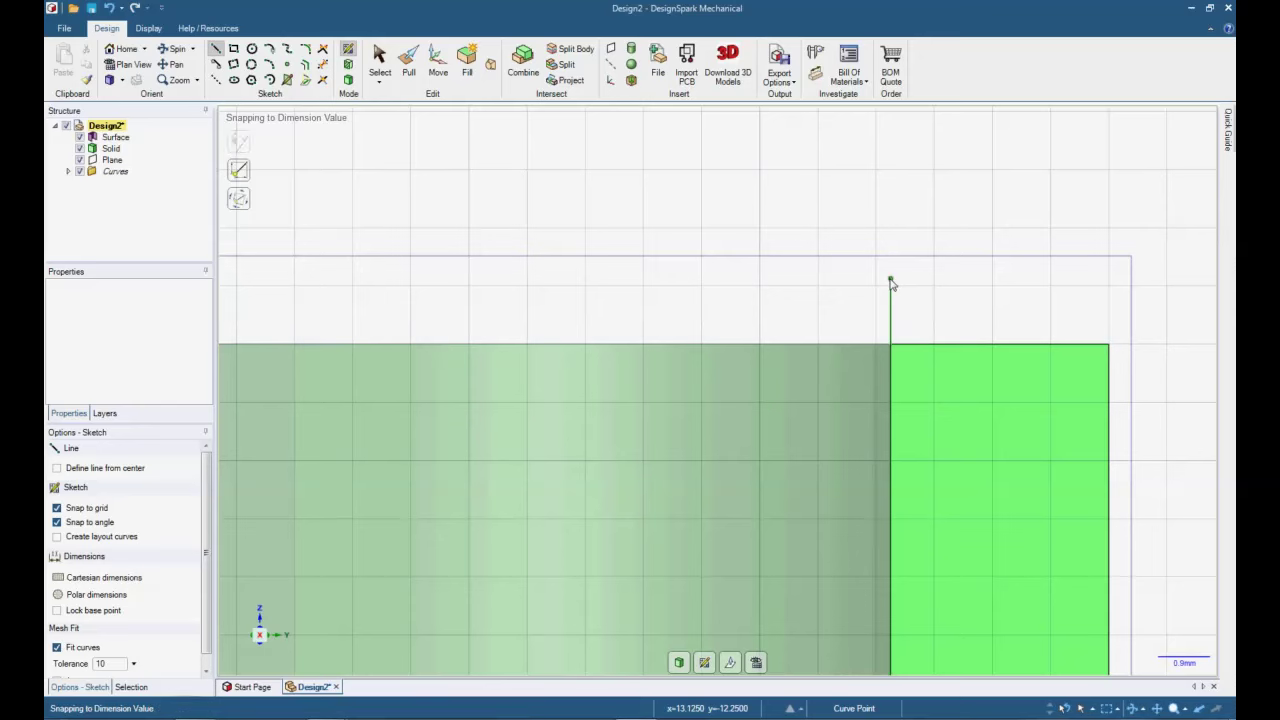
left_click(891, 283)
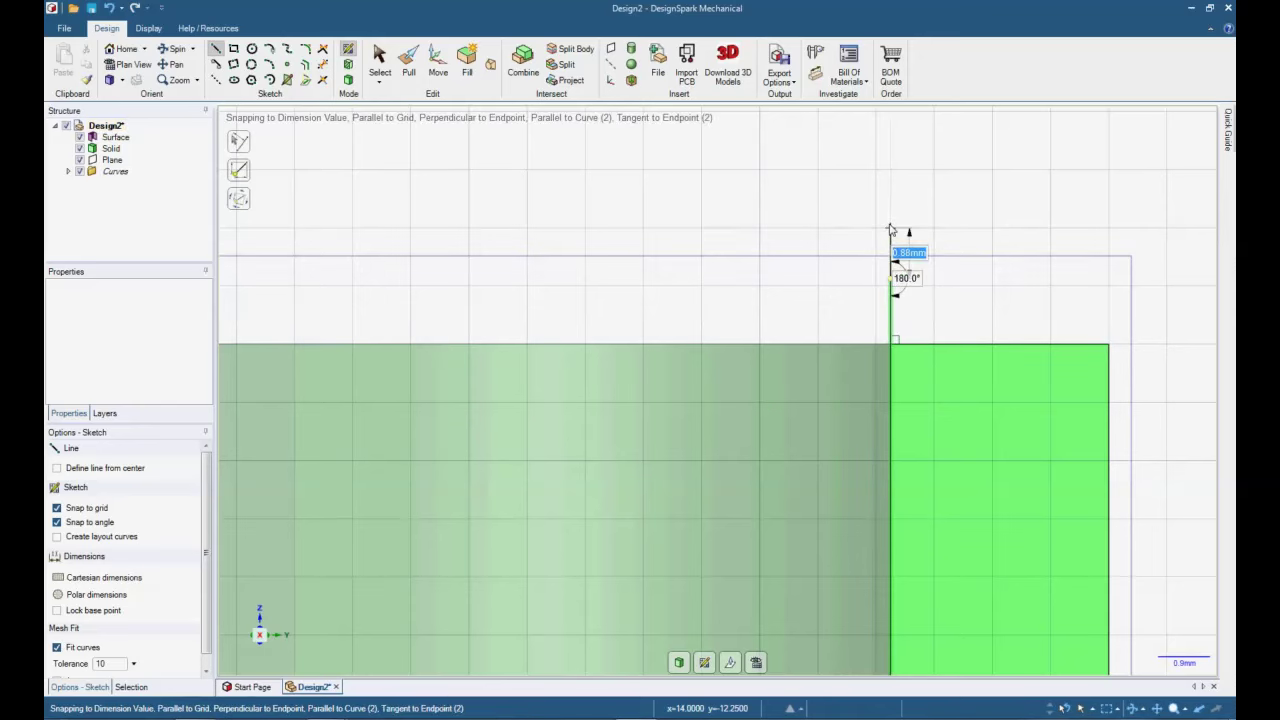
type("1.125")
key("Return")
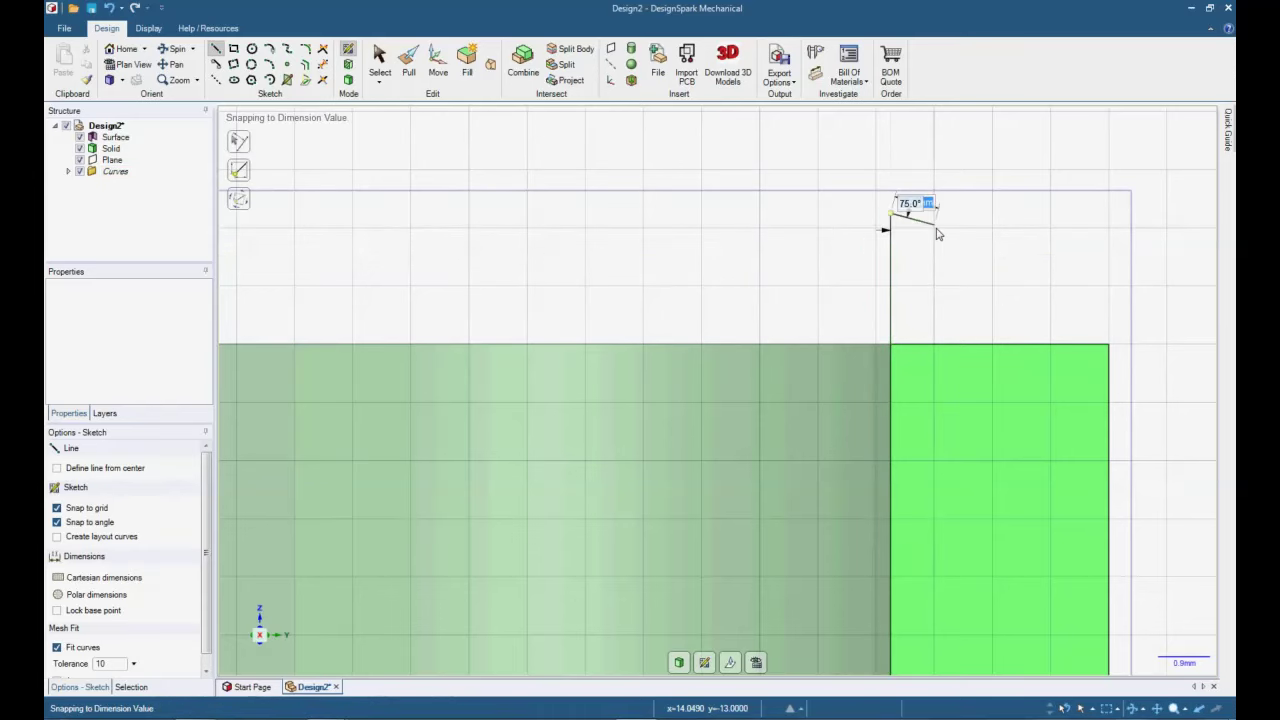
key("Escape")
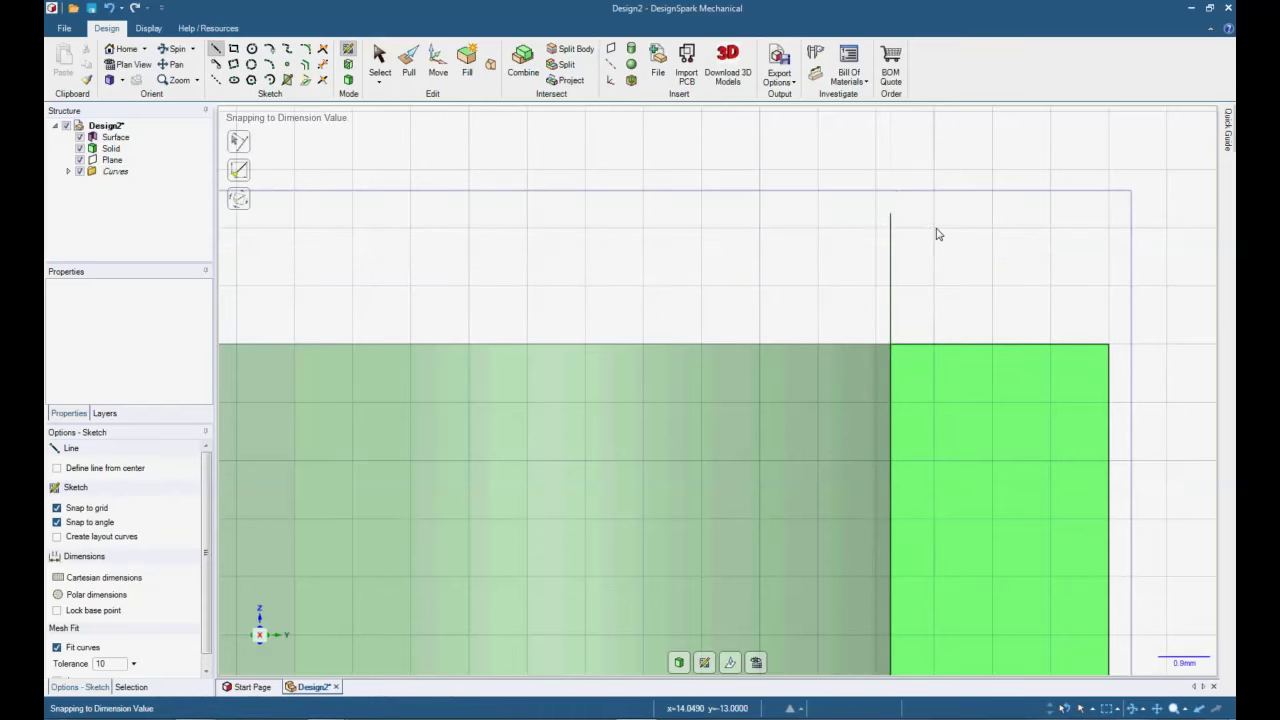
Add a 2 mm horizontal line from the midpoint and close it into a triangular point.
left_click(891, 281)
type("2")
key("Return")
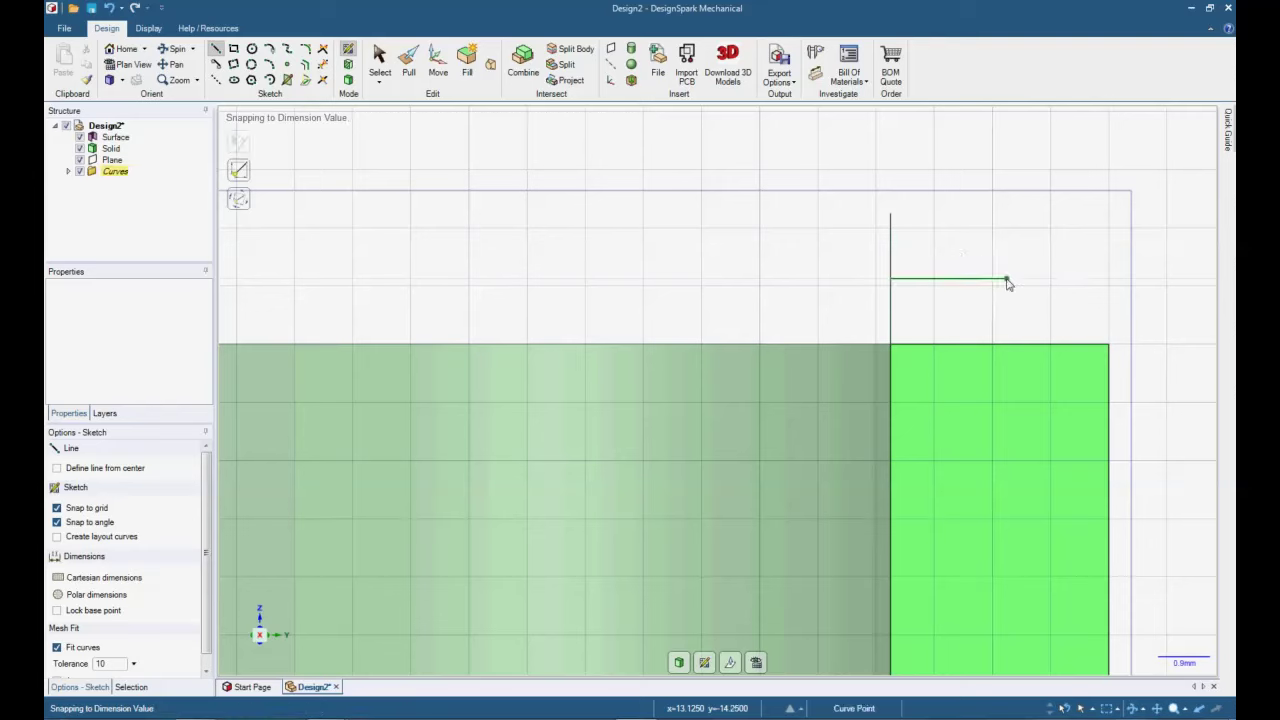
left_click(896, 218)
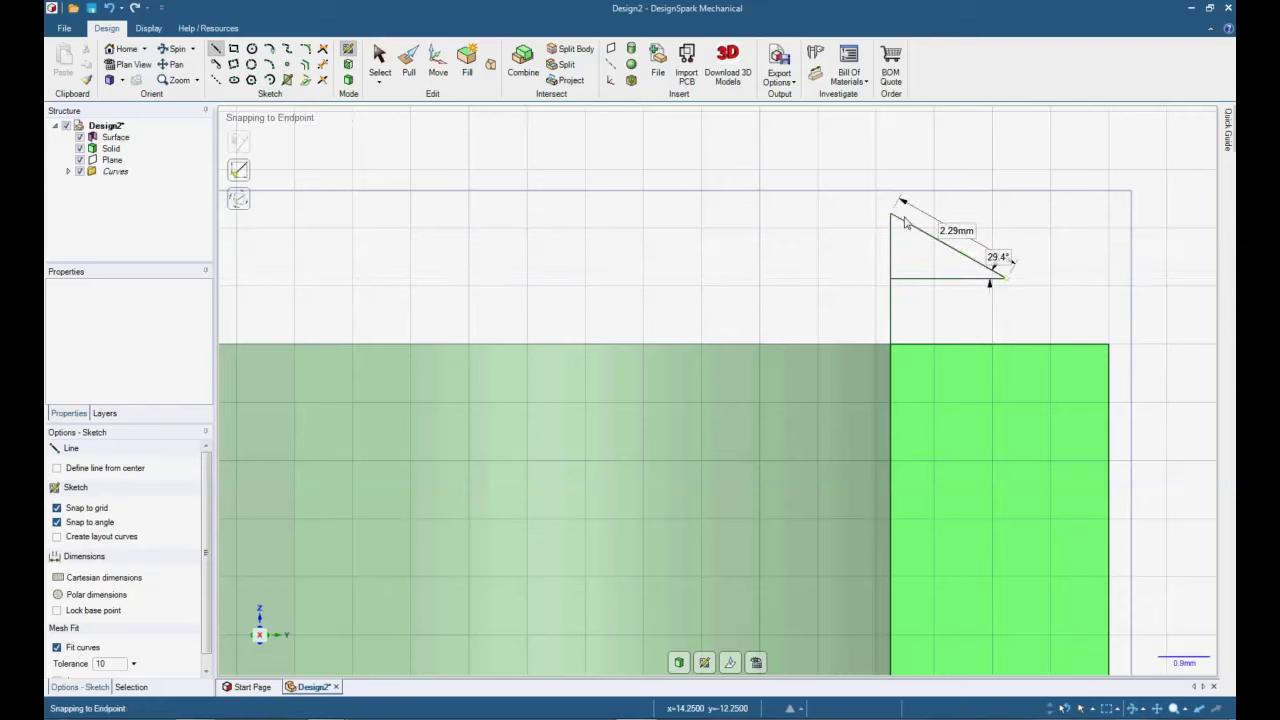
left_click(1007, 280)
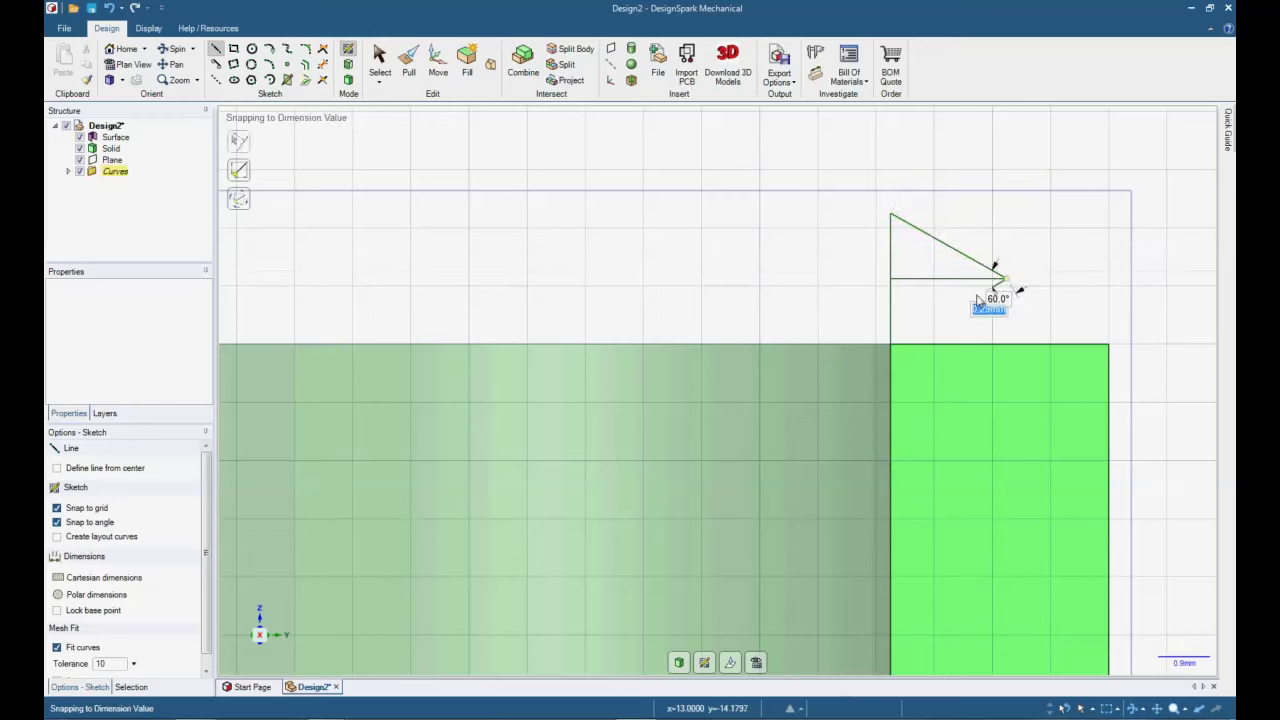
left_click(893, 347)
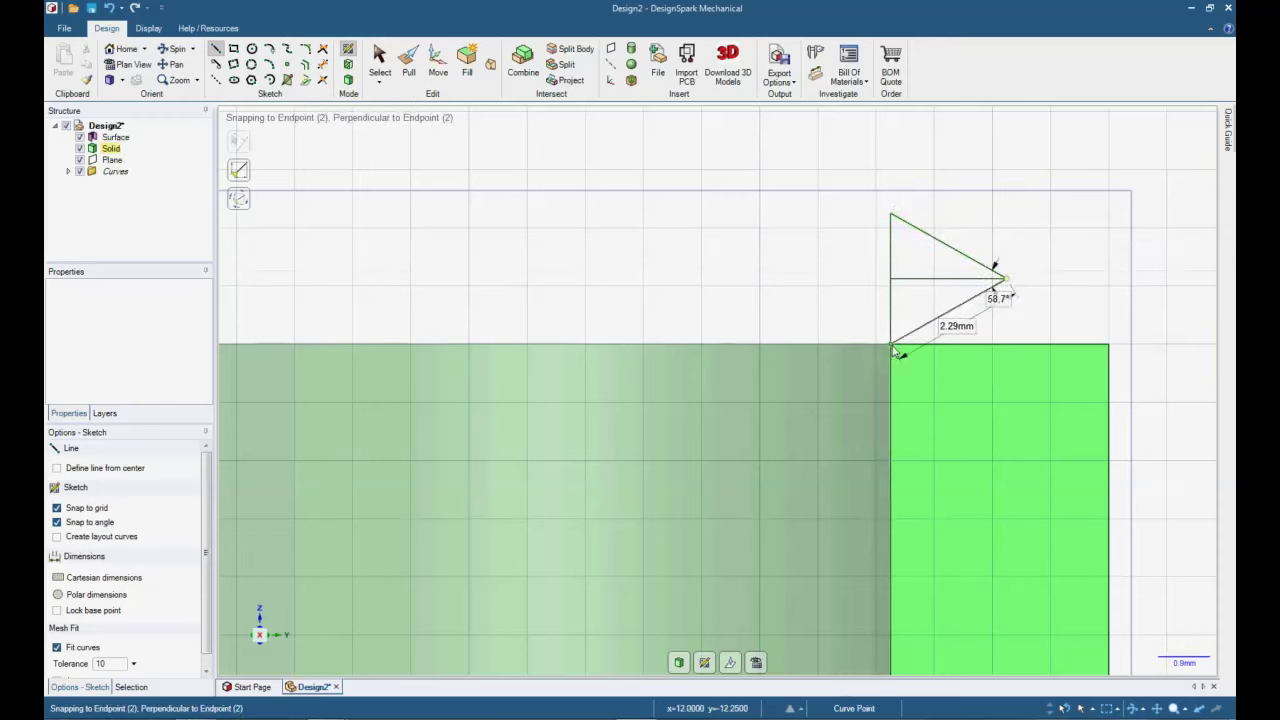
Draw a 1.25 mm-wide rectangle to the left, closing back at the wall corner.
left_click(891, 215)
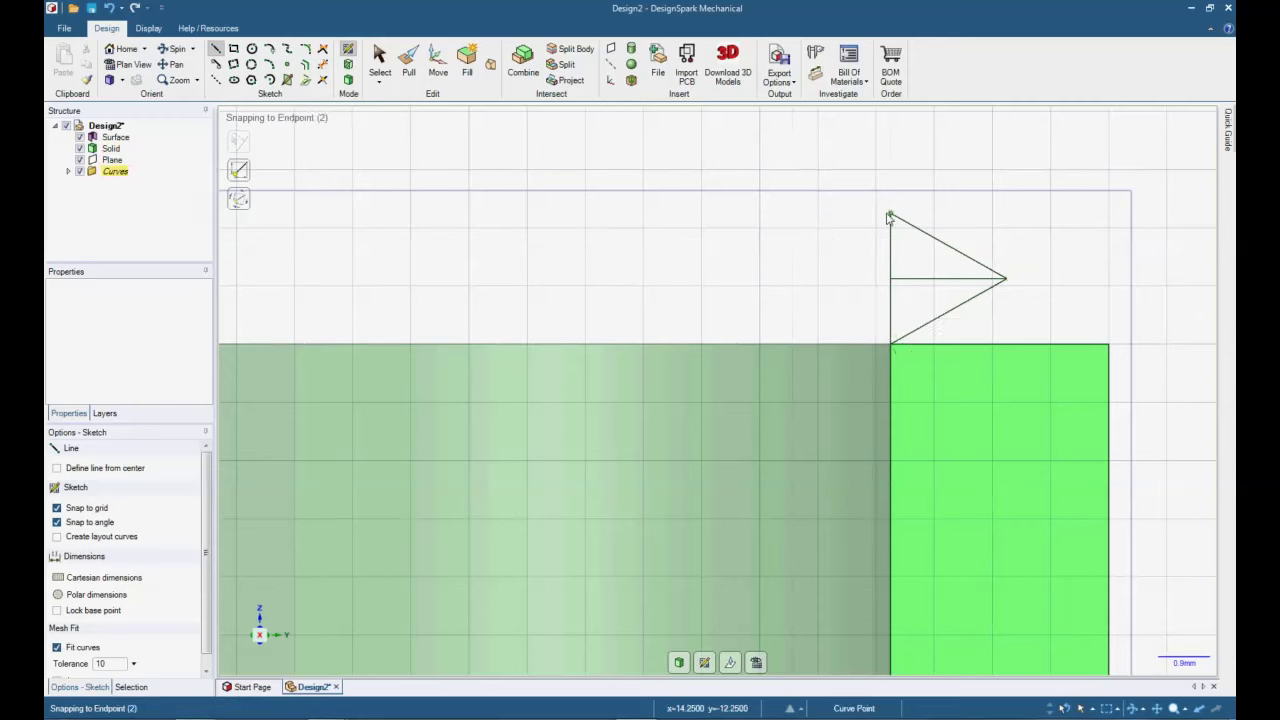
left_click(829, 215)
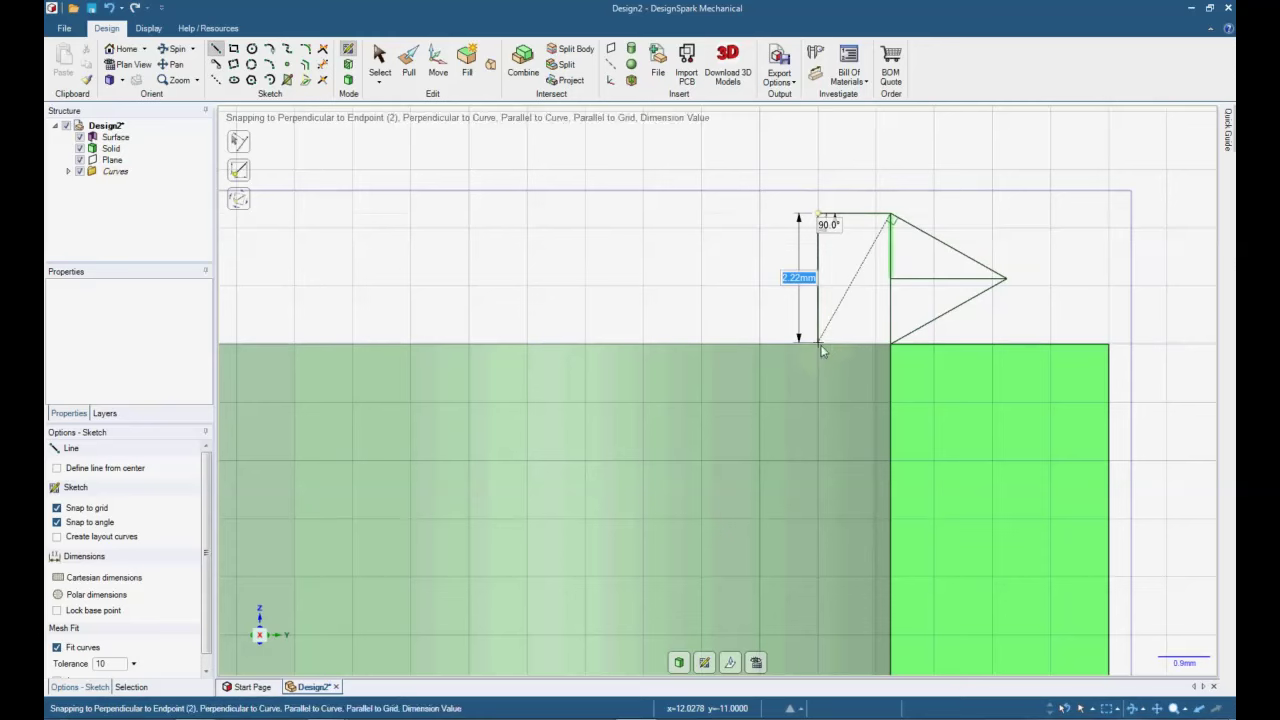
left_click(818, 344)
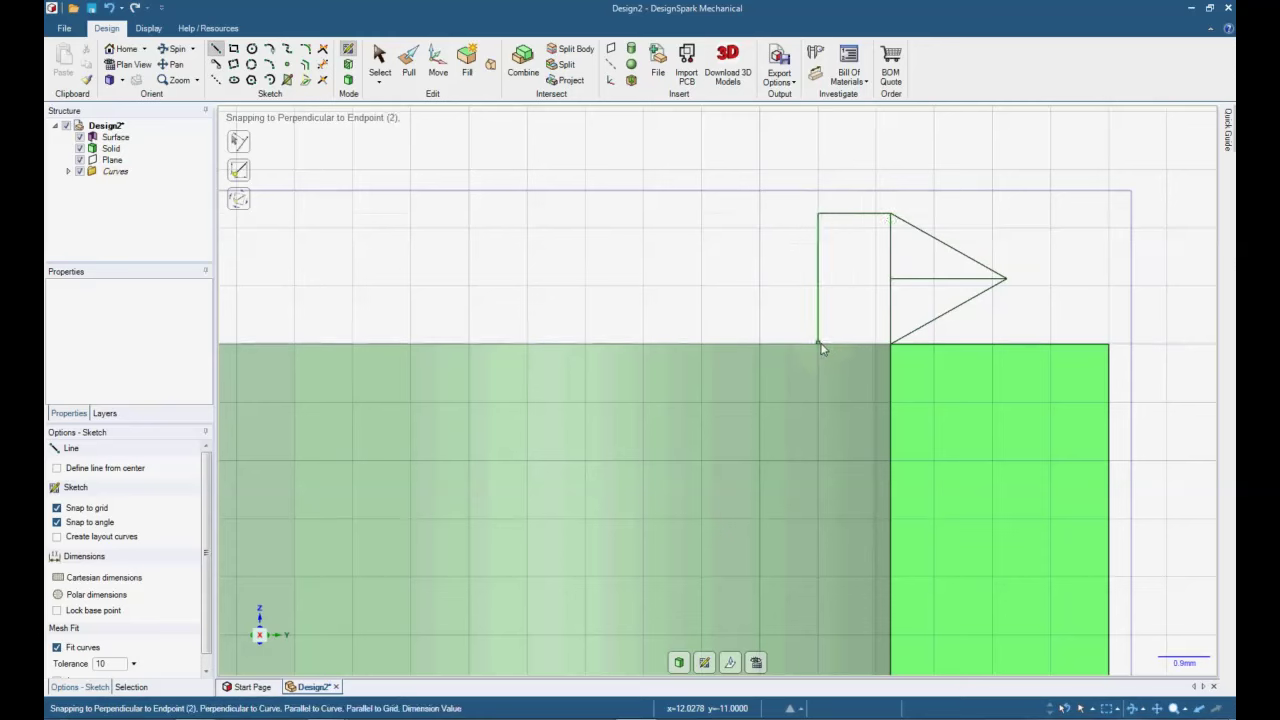
left_click(890, 346)
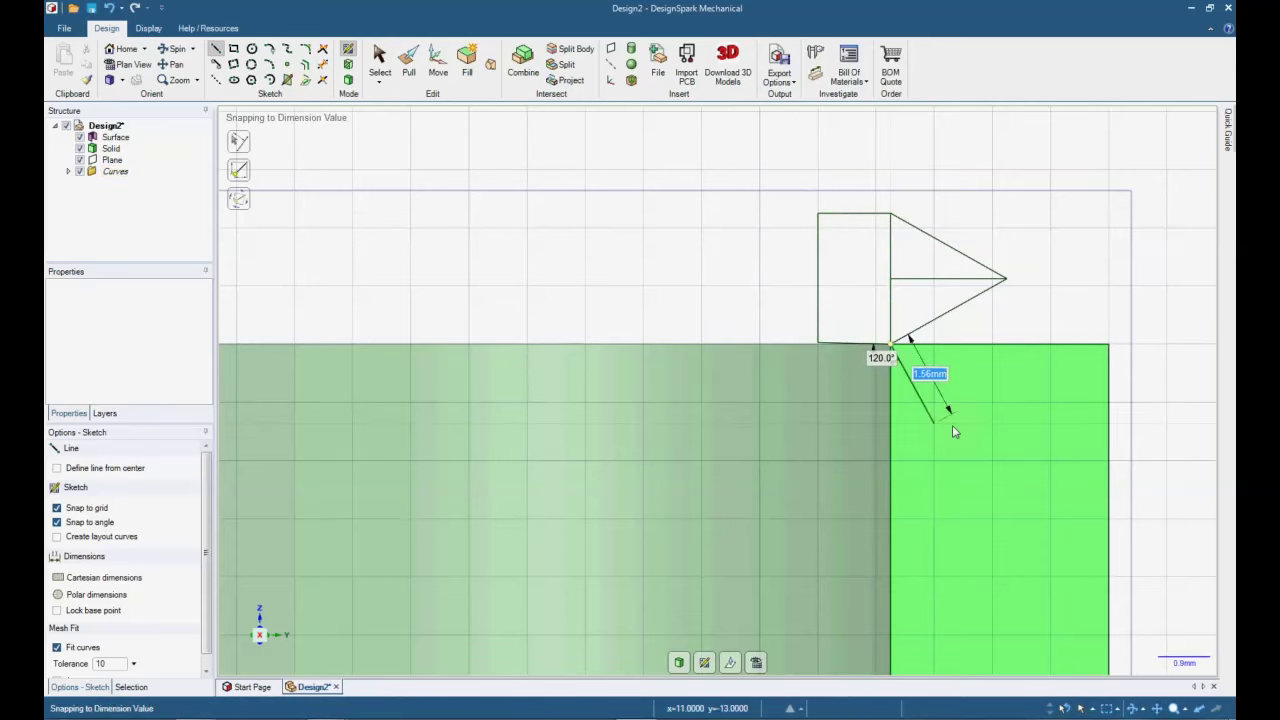
key("Escape")
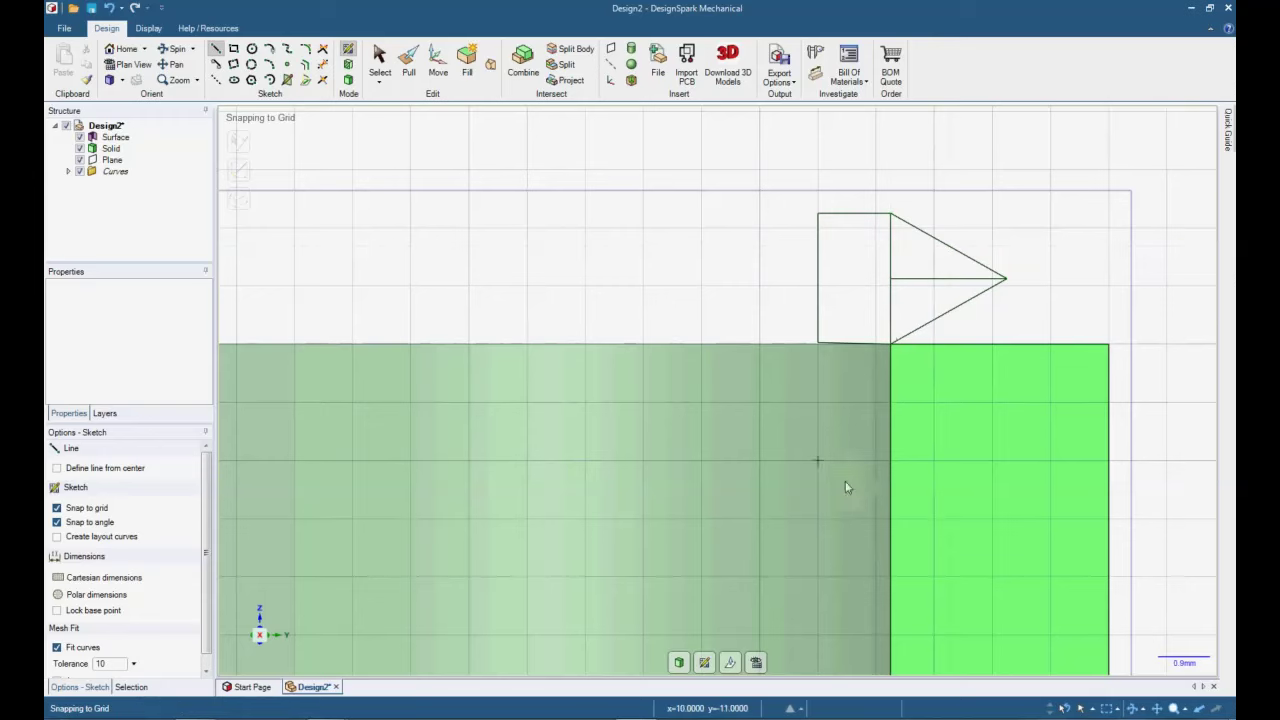
Trim the two inner vertical segments and the middle horizontal line, then turn the outline into a surface.
left_click(322, 64)
left_click(900, 262)
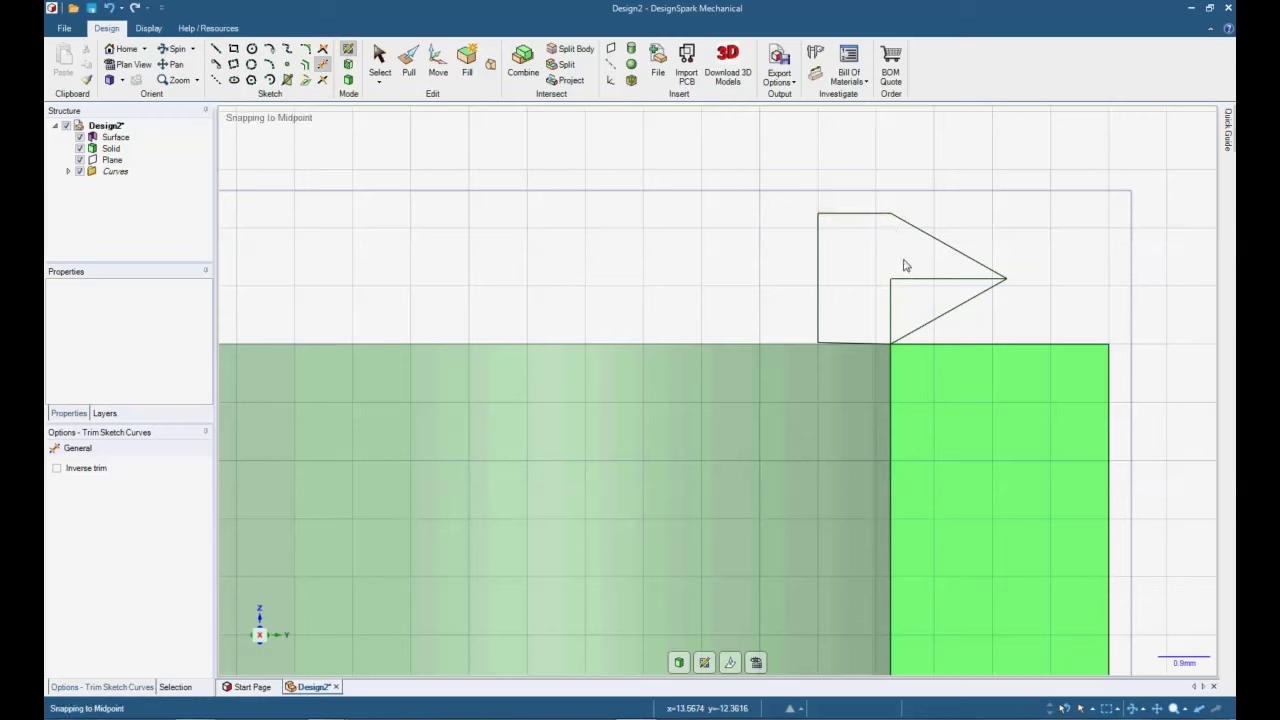
left_click(920, 280)
left_click(893, 310)
left_click(408, 62)
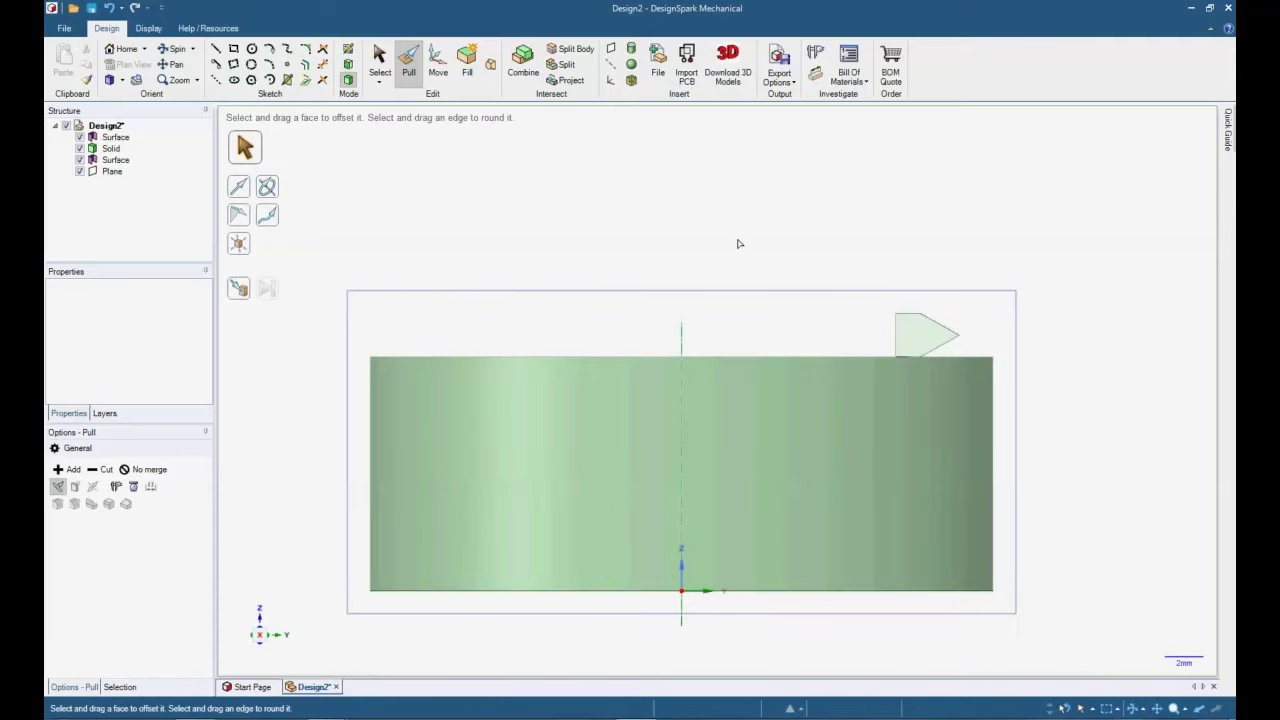
Set the tooth face to revolve around the ring's centre axis as a helical cut.
left_click(924, 338)
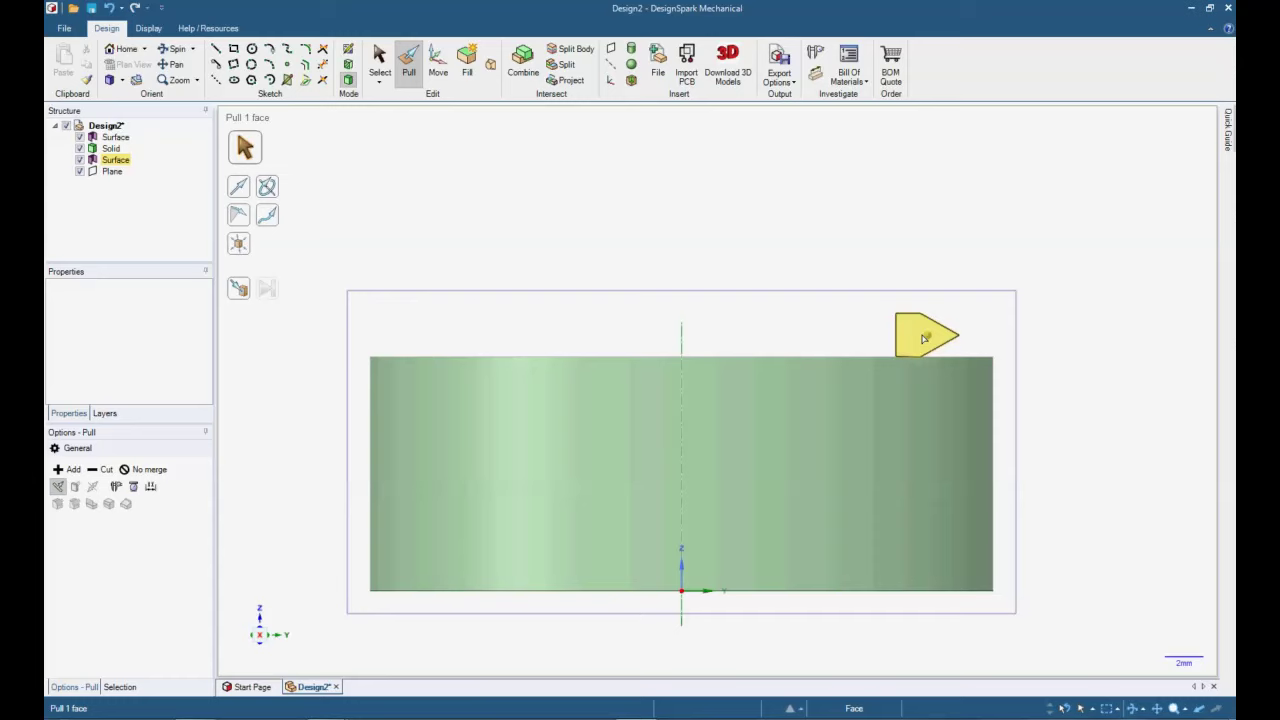
left_click(924, 338)
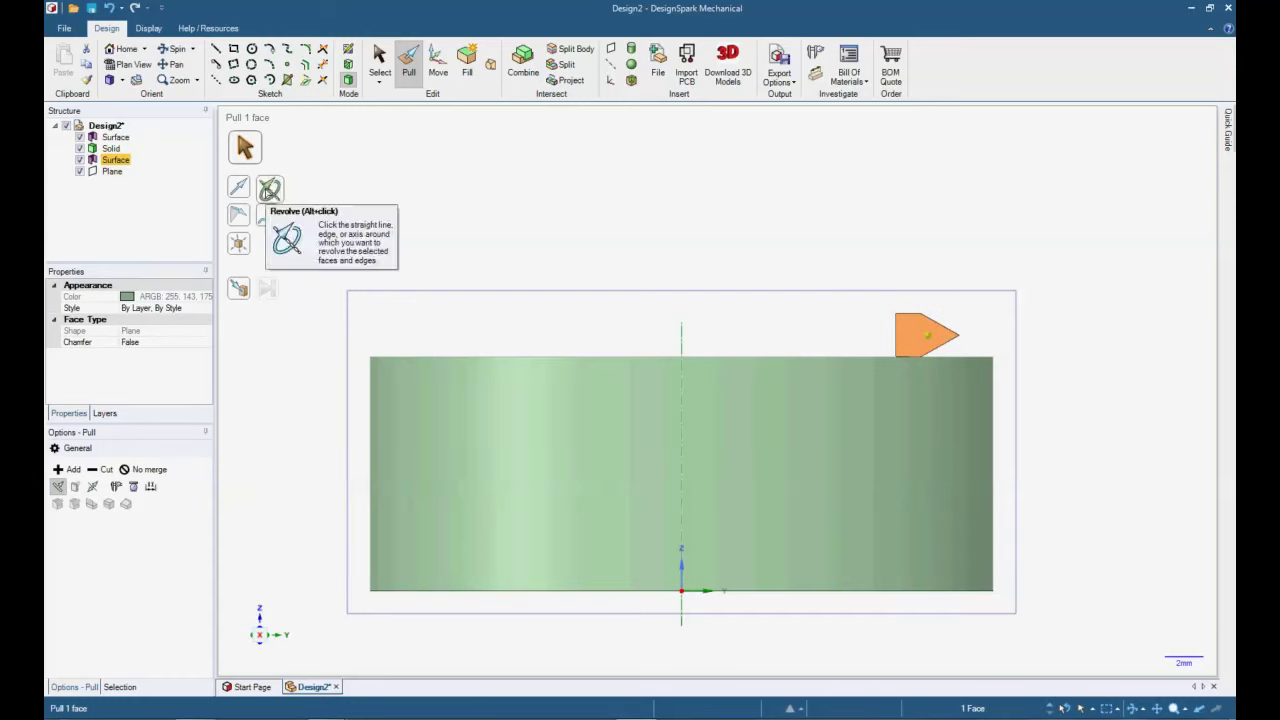
left_click(269, 190)
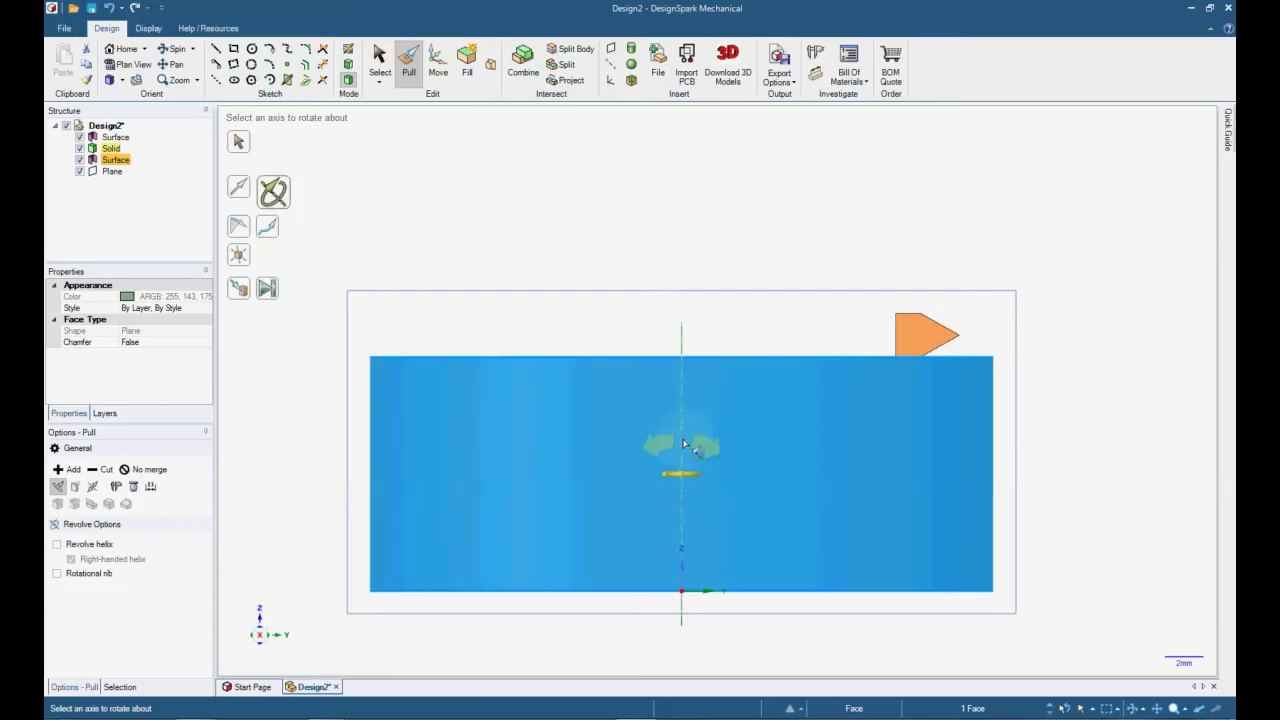
left_click(684, 443)
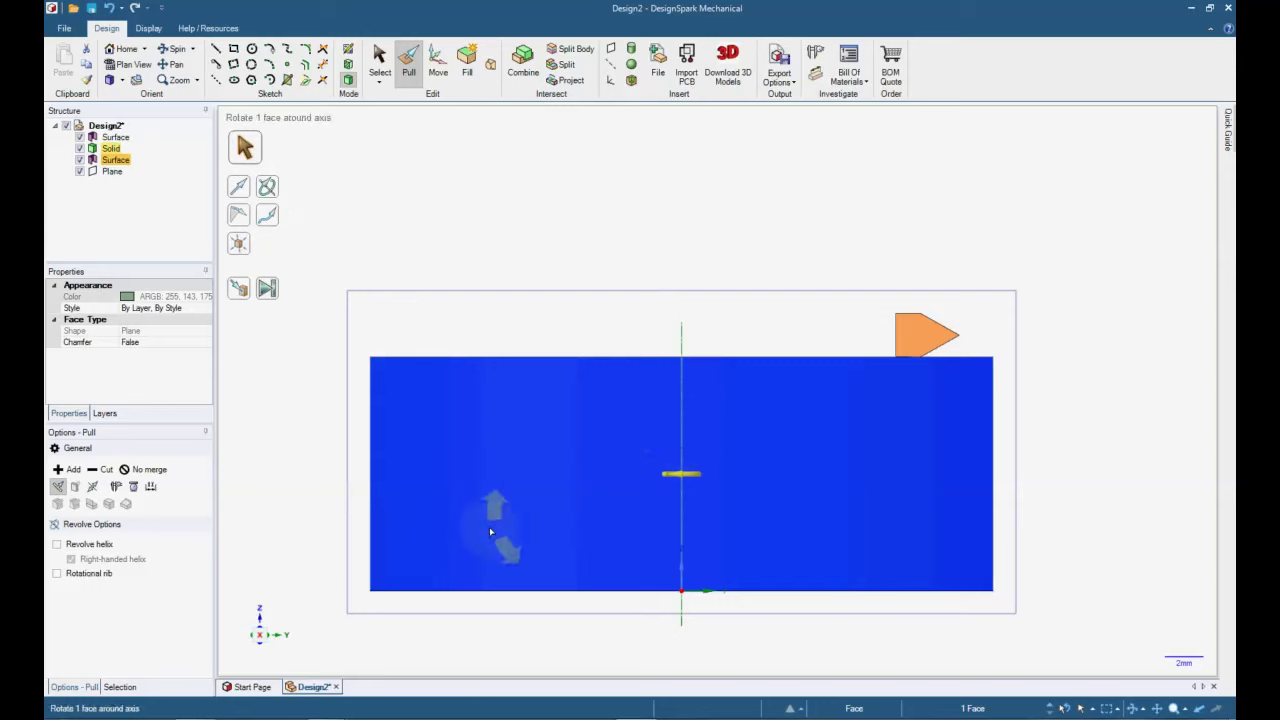
left_click(101, 470)
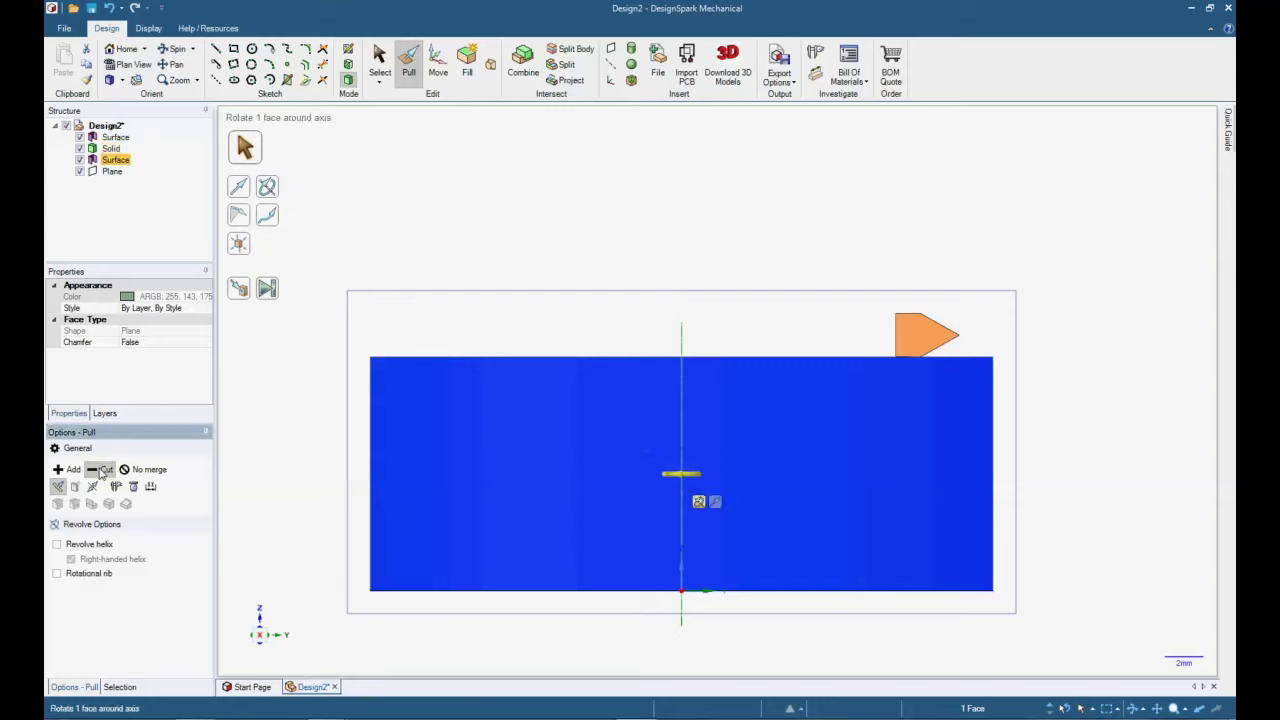
left_click(57, 545)
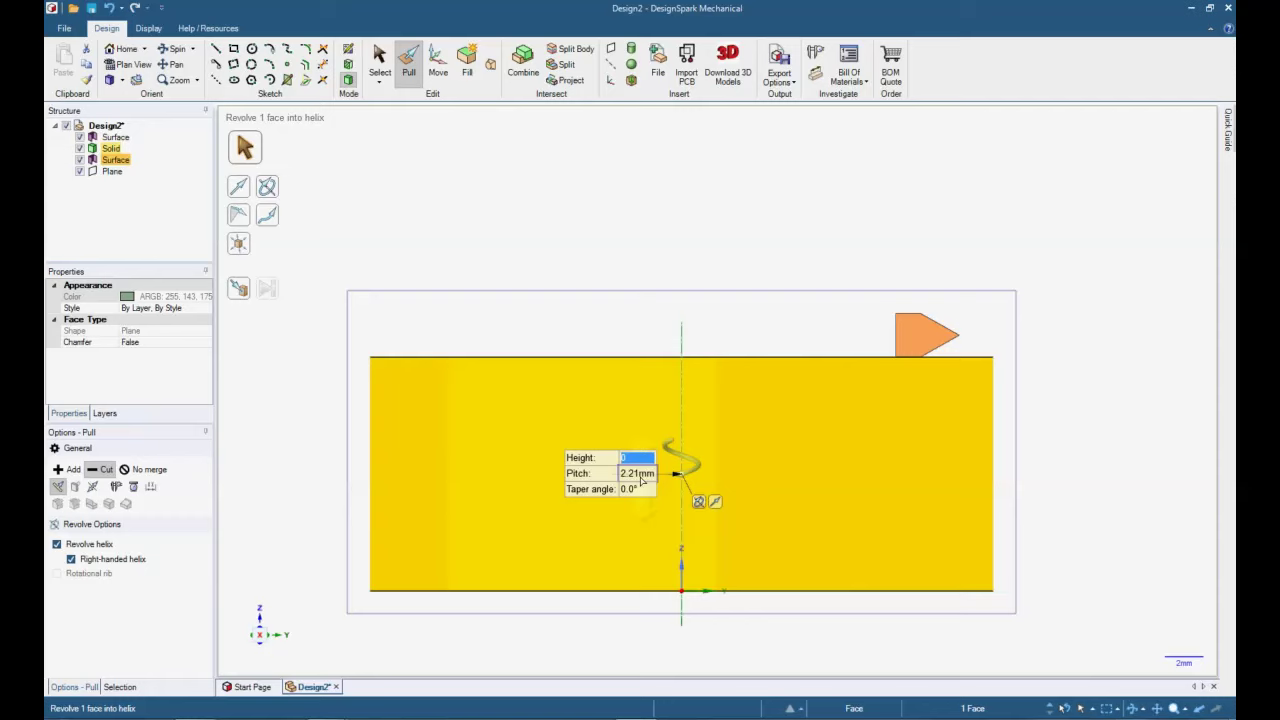
Set the helix height to -15 with 2.21 mm pitch and apply the thread cut.
left_click(641, 474)
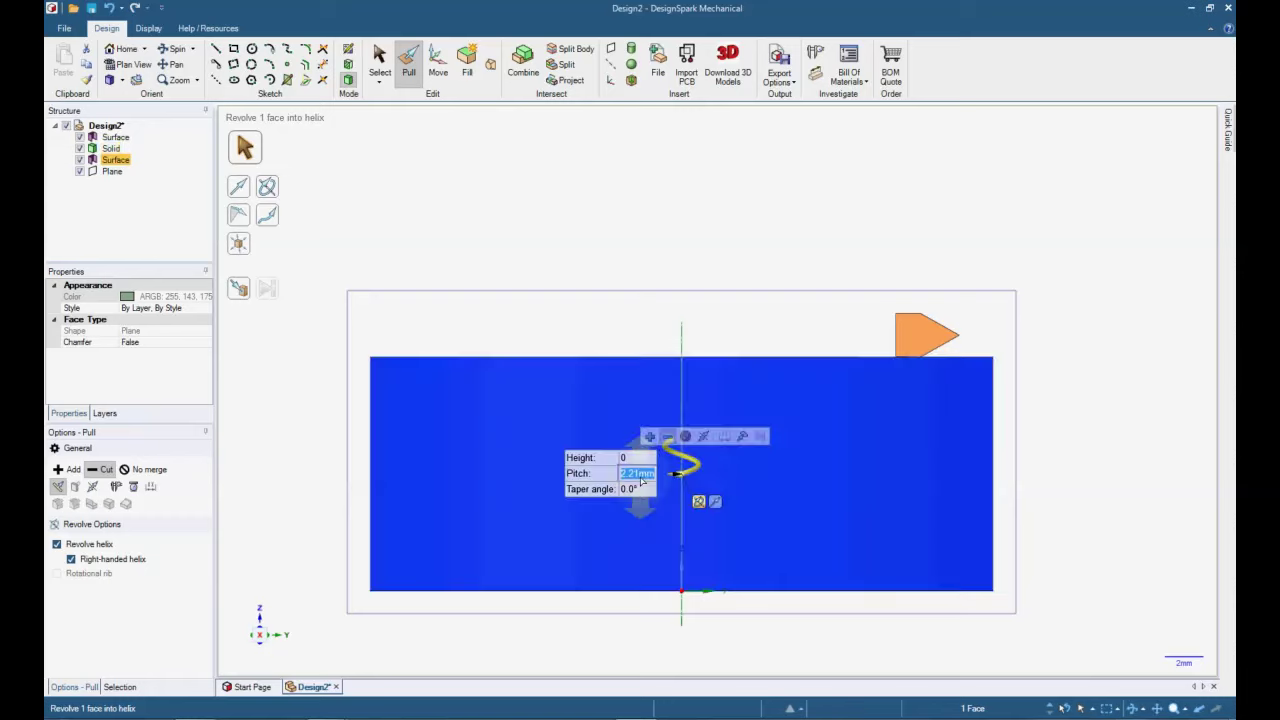
left_click(634, 459)
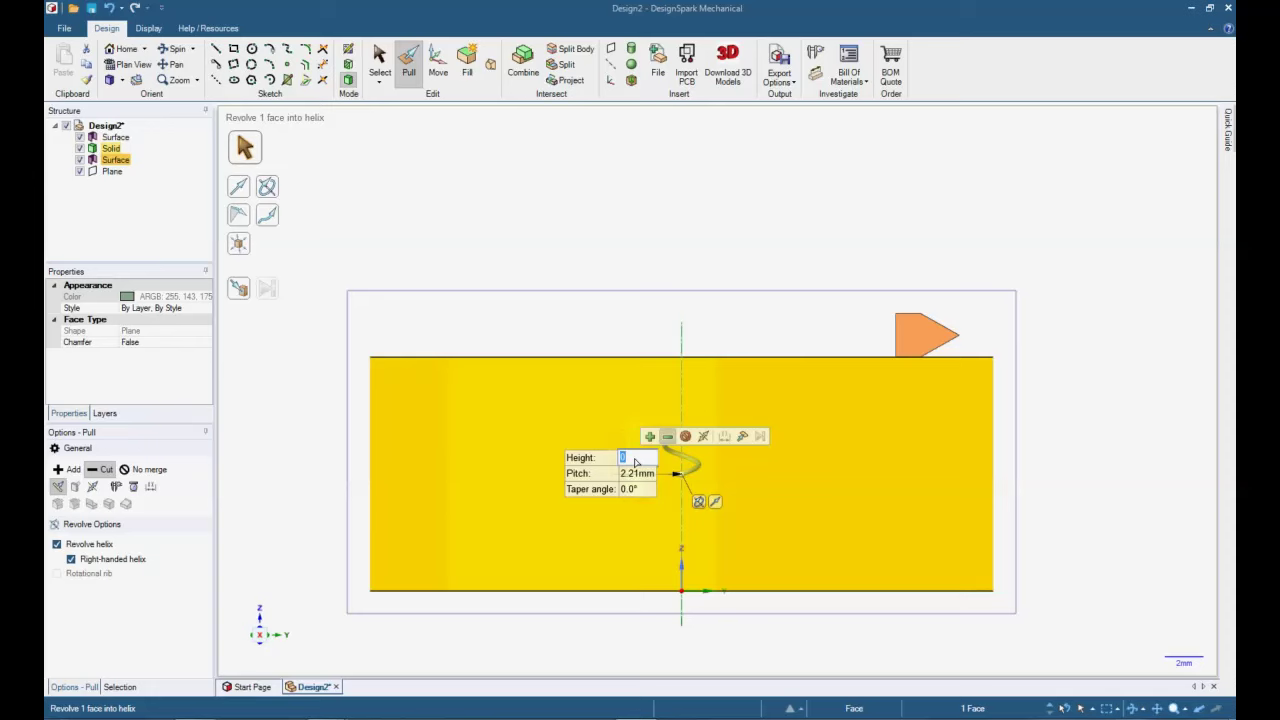
type("-")
type("15")
key("Return")
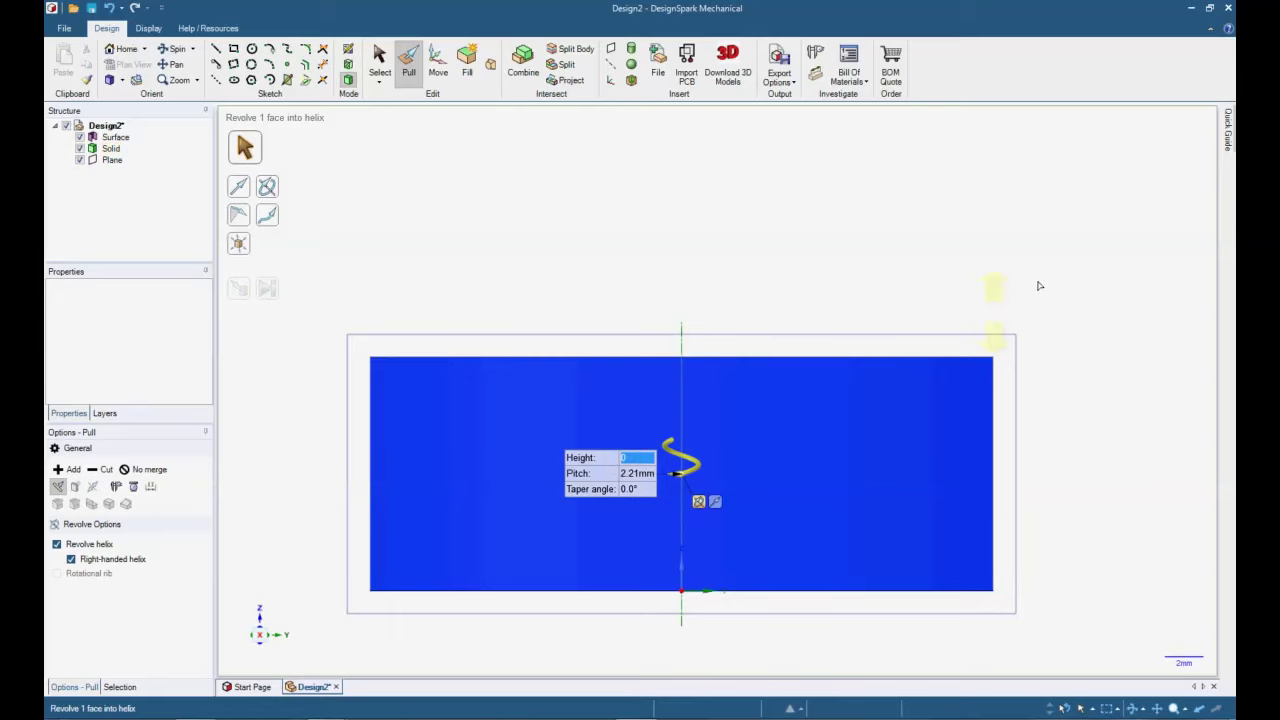
key("Escape")
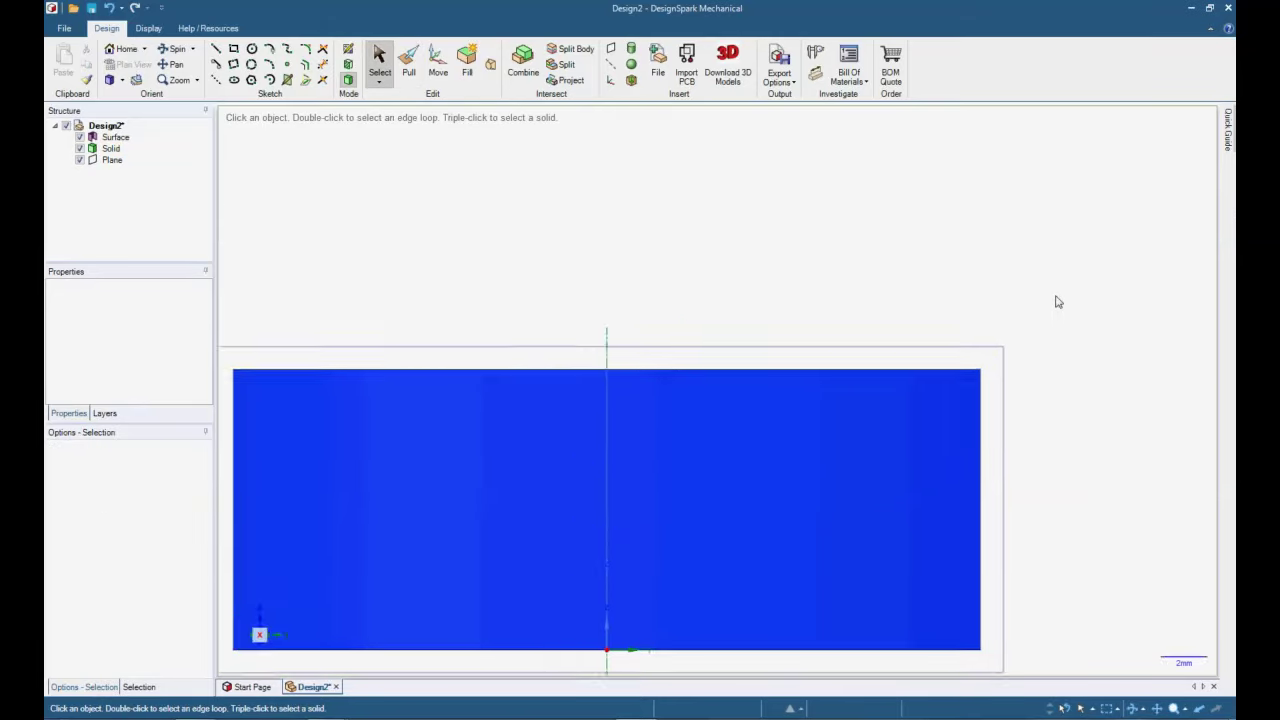
Delete the construction plane and the leftover surface disc inside the ring.
middle_click_drag(1054, 300, 1046, 351)
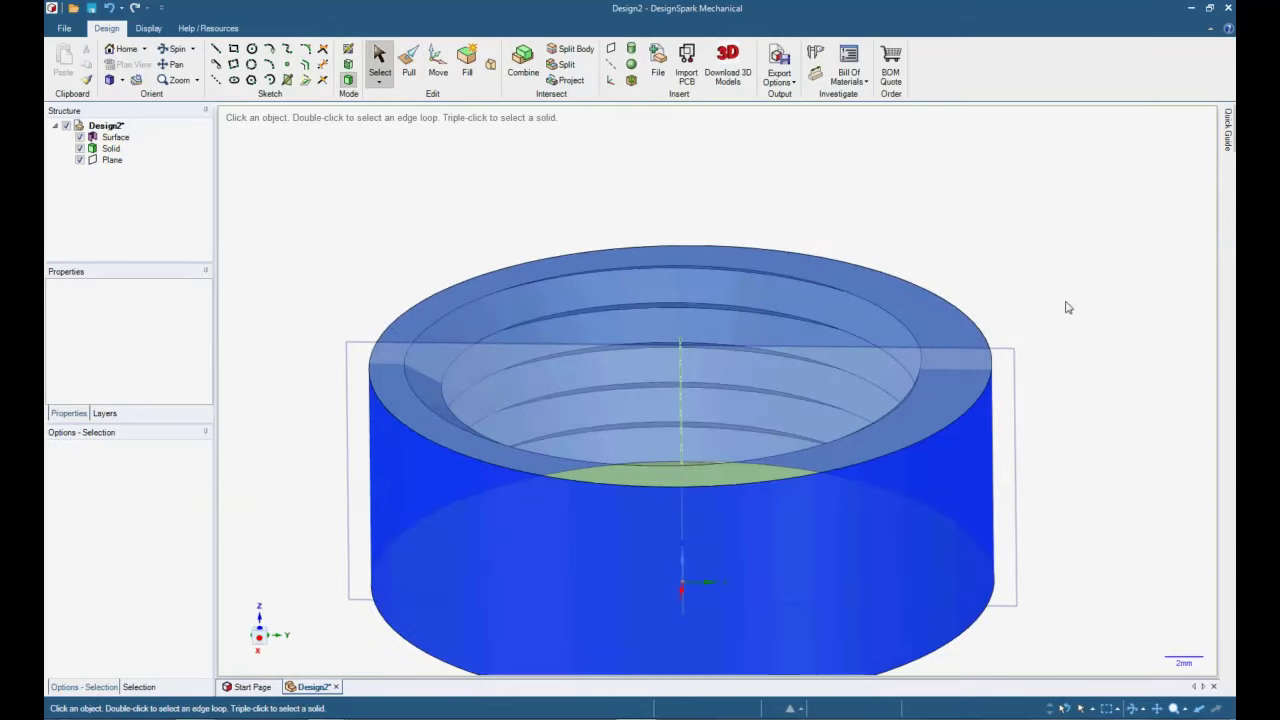
left_click(1066, 305)
middle_click_drag(1063, 294, 1089, 363)
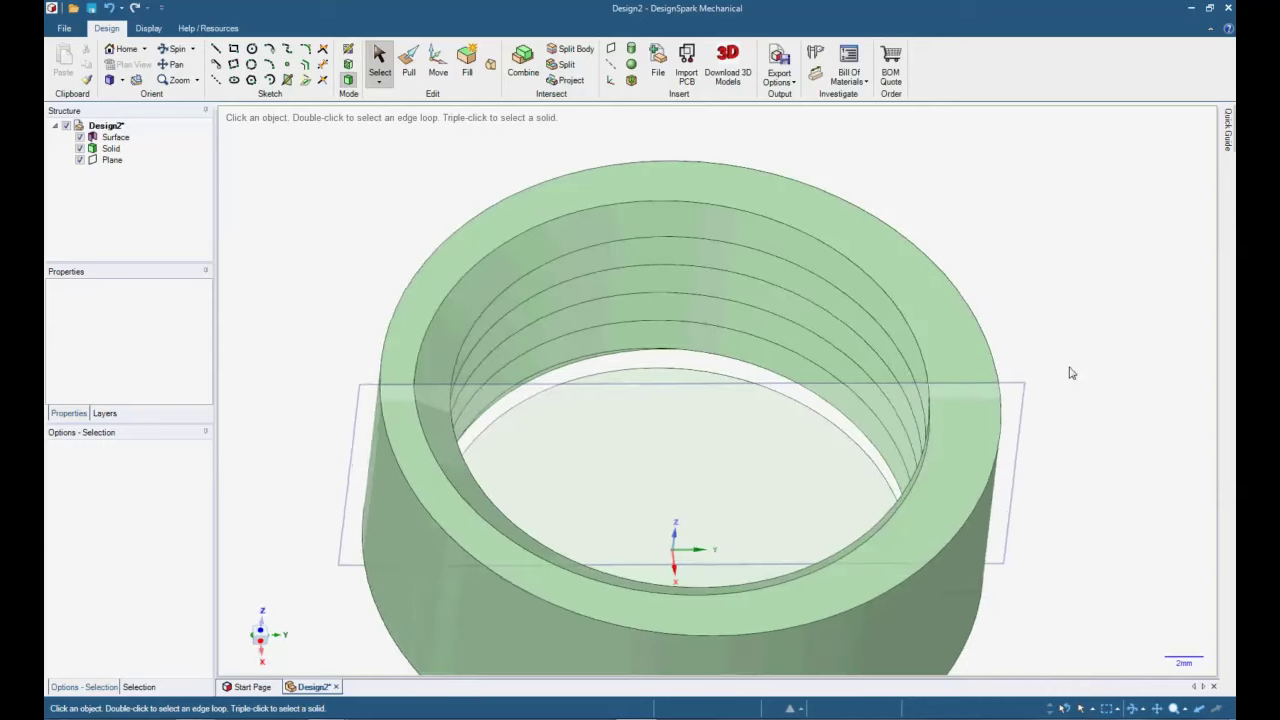
scroll(1071, 371, "up", 3)
scroll(1053, 354, "up", 2)
scroll(1051, 357, "down", 6)
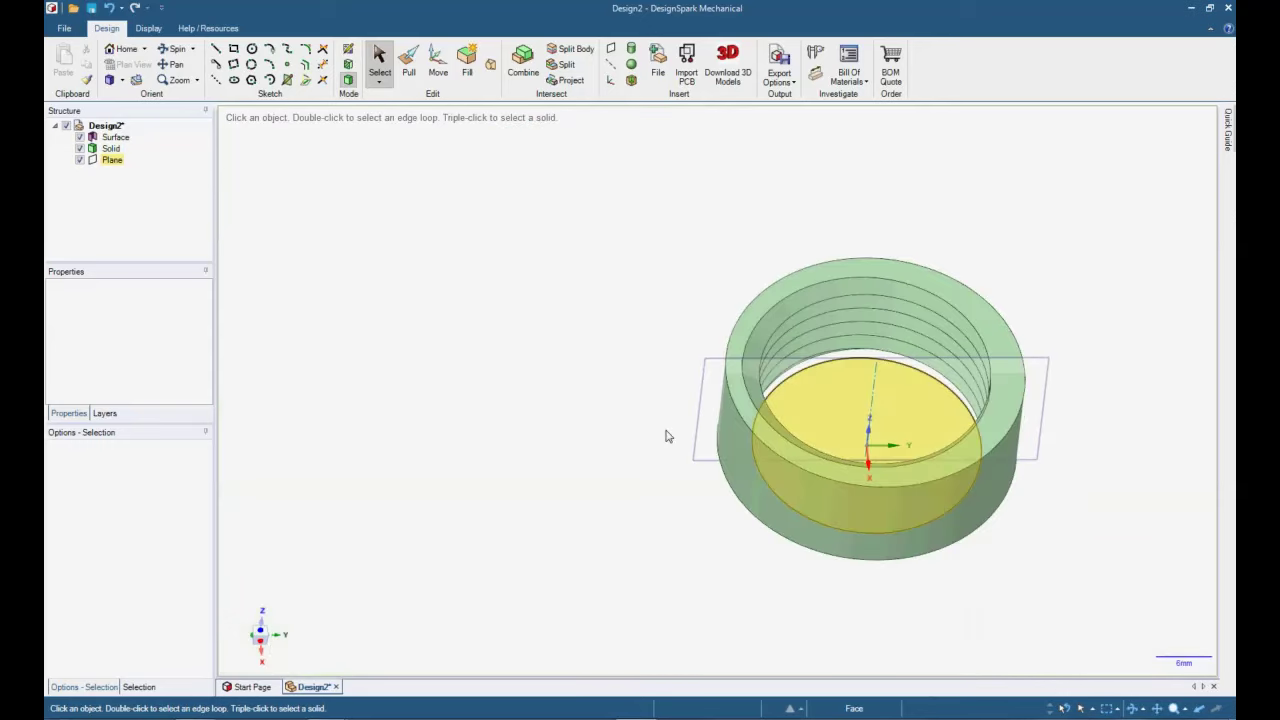
left_click(691, 463)
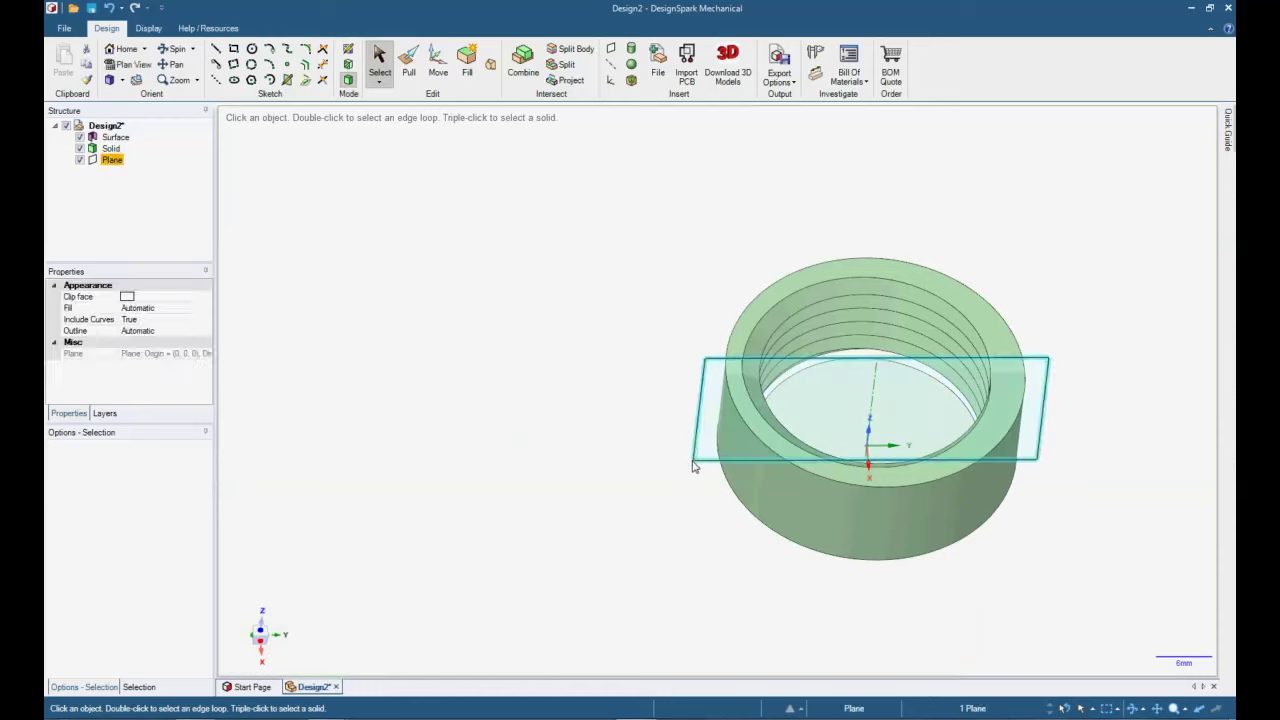
key("Delete")
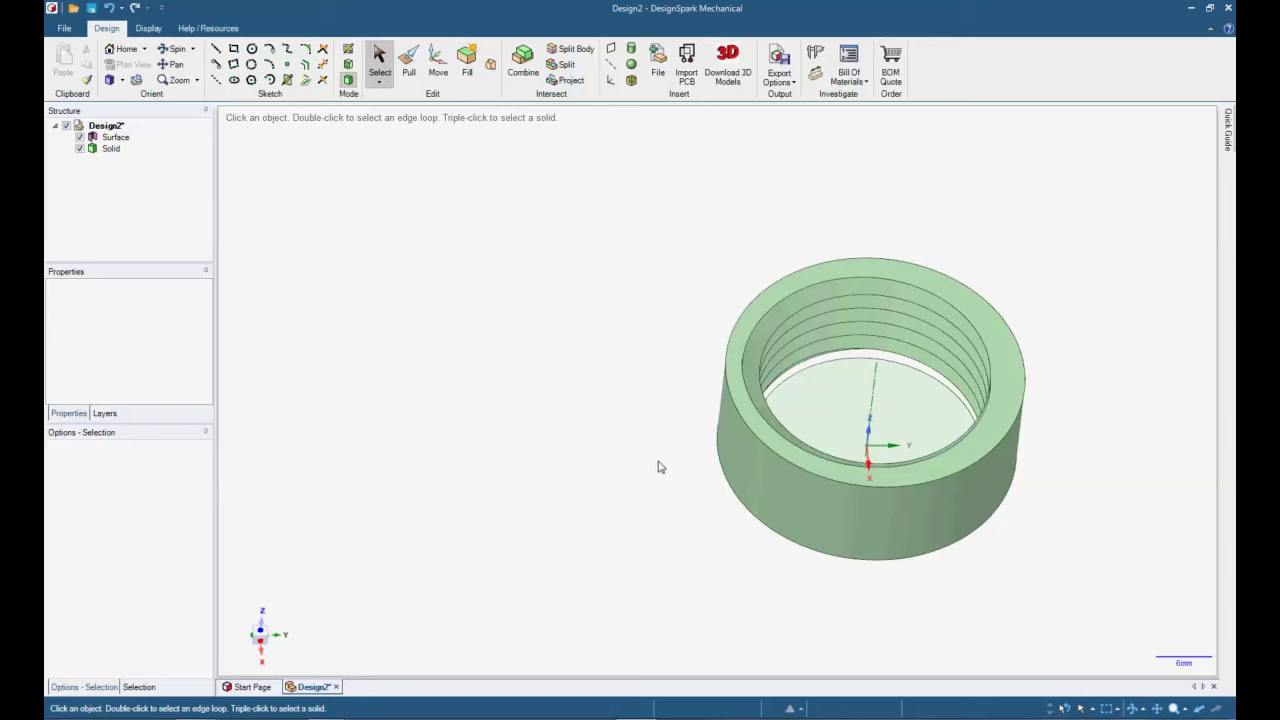
left_click(849, 433)
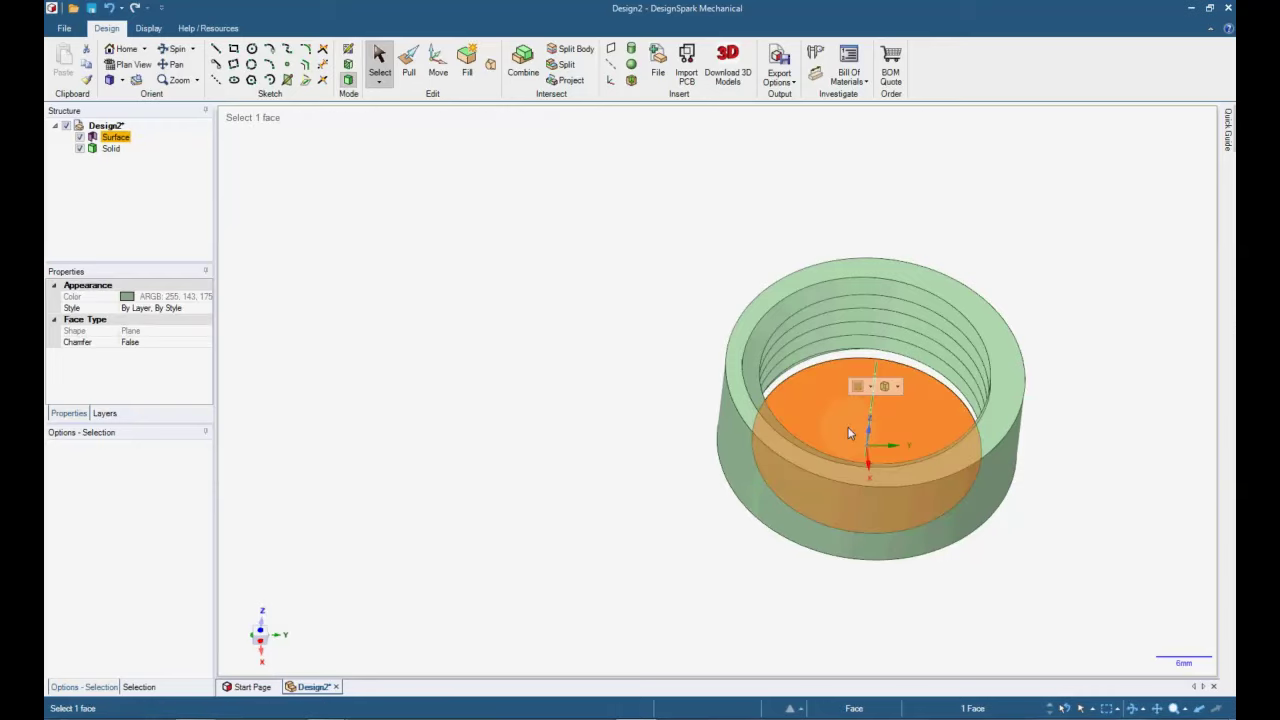
key("Delete")
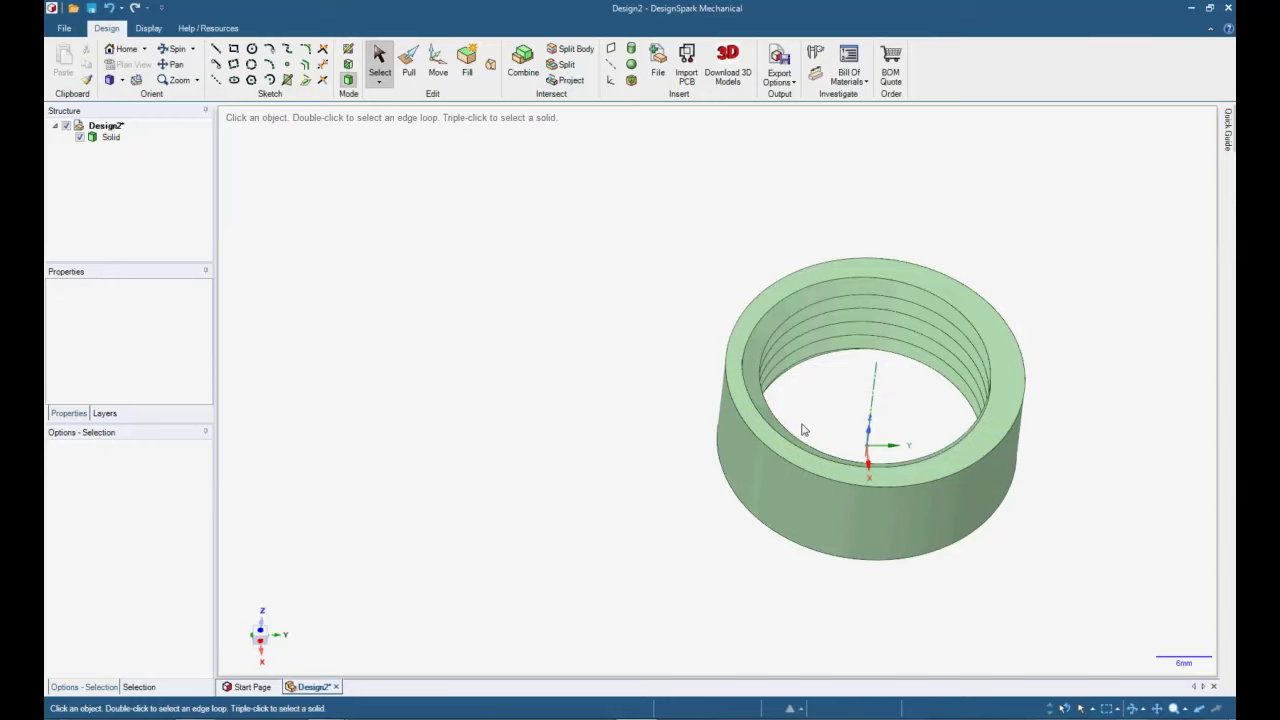
scroll(1106, 423, "up", 4)
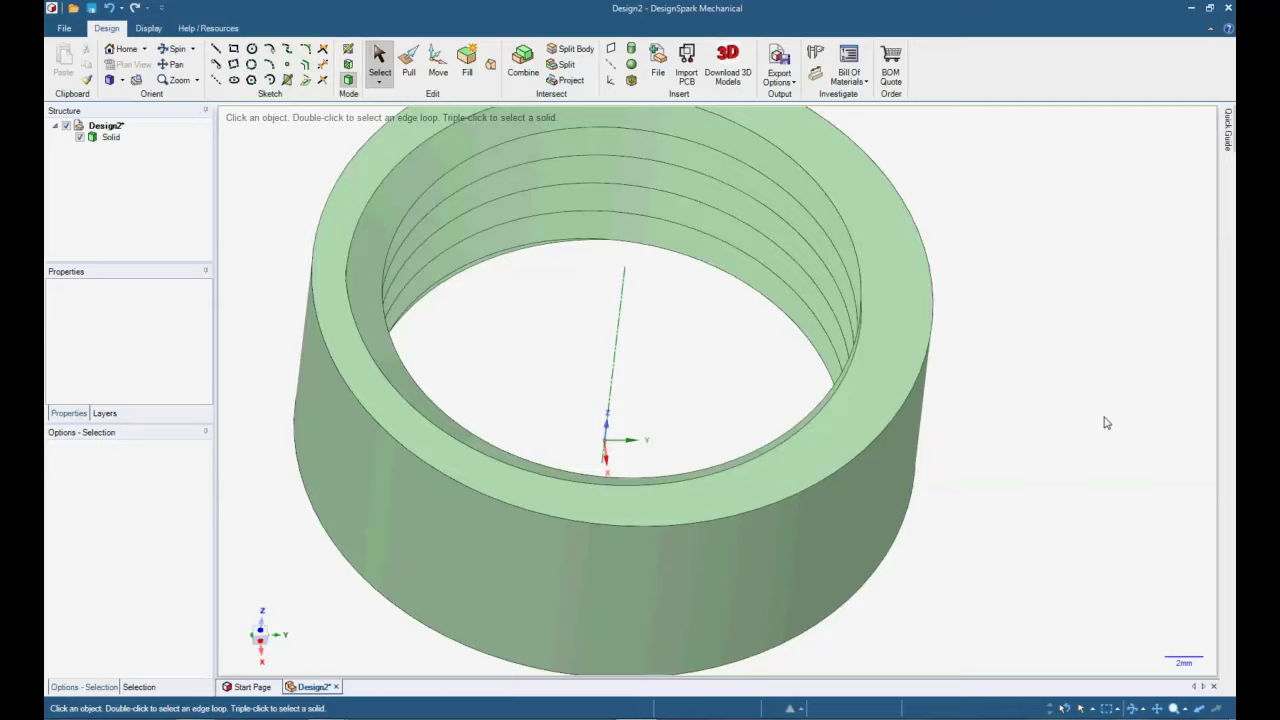
Sketch on the ring's top face with K and view it in Plan View, zoomed in.
scroll(1089, 406, "down", 3)
scroll(1077, 415, "up", 1)
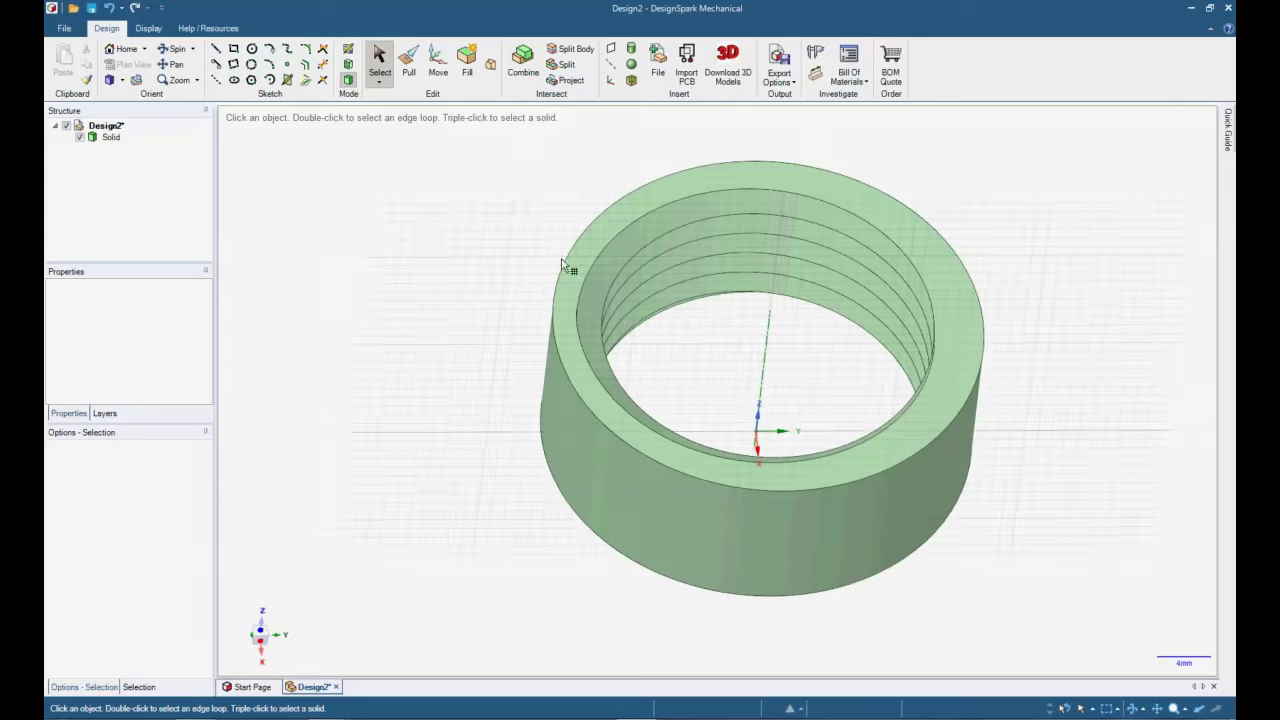
scroll(475, 434, "down", 1)
middle_click_drag(475, 434, 531, 163)
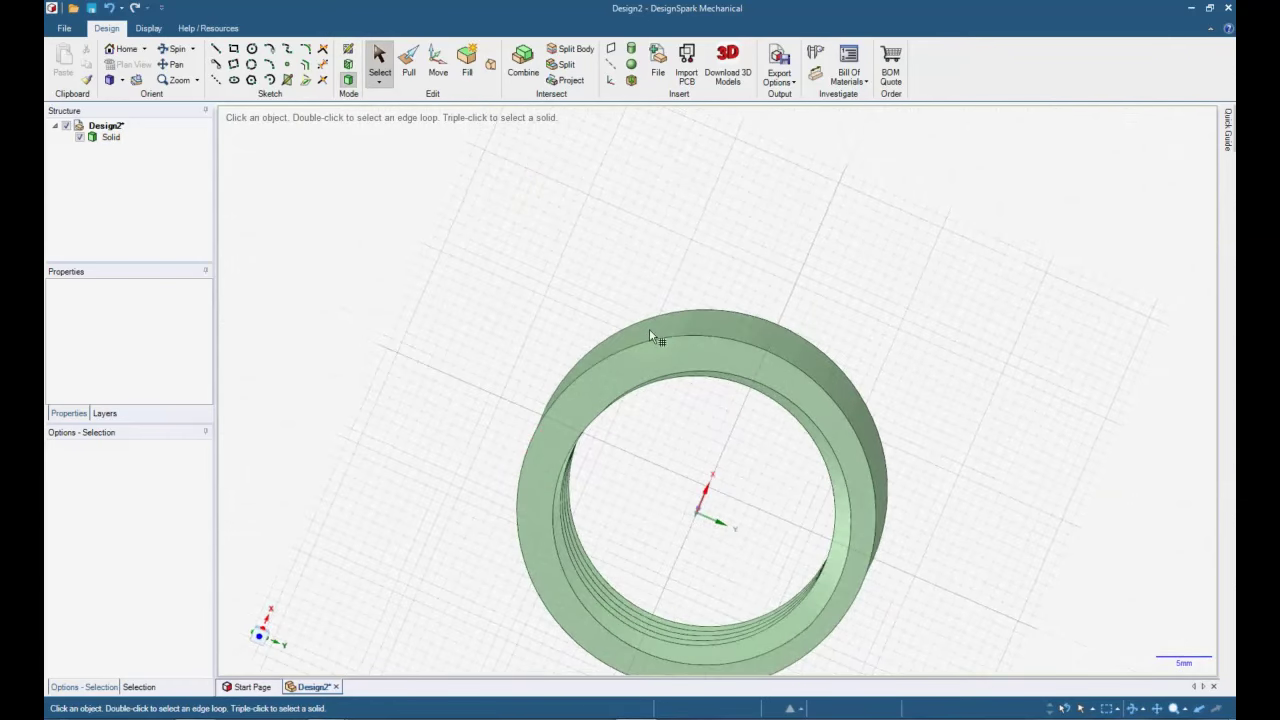
key("k")
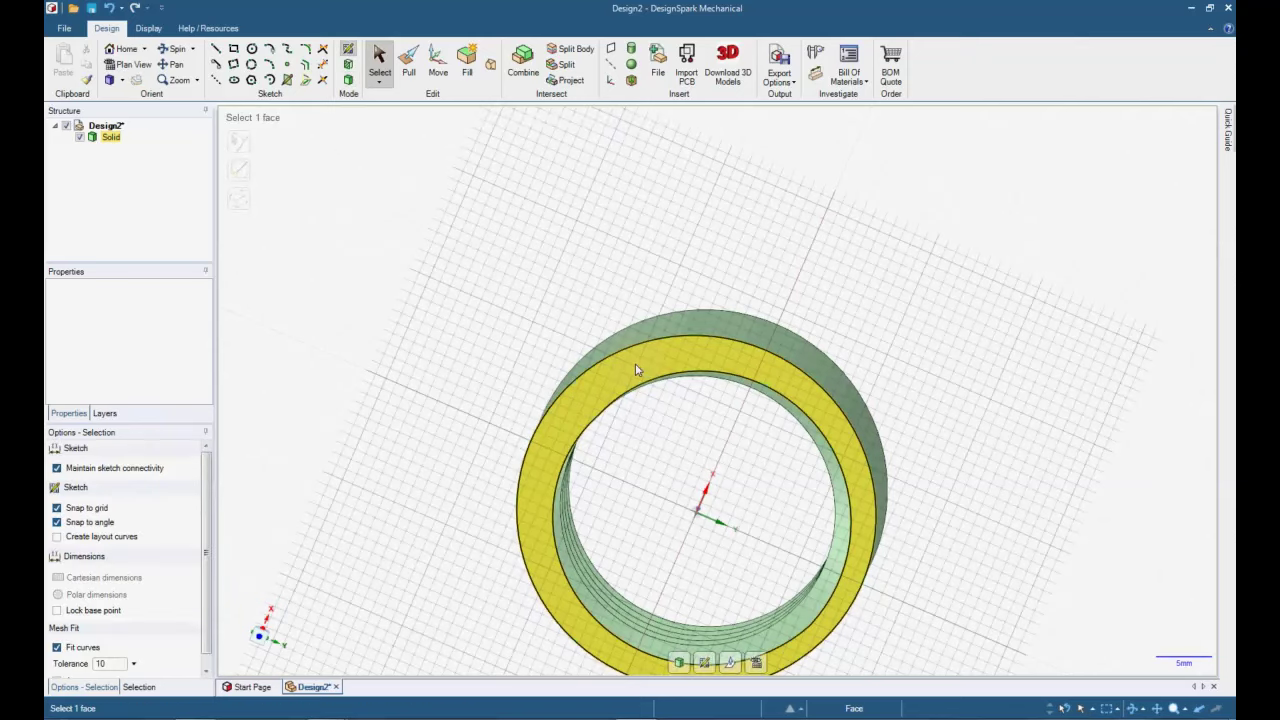
left_click(120, 70)
scroll(483, 344, "down", 3)
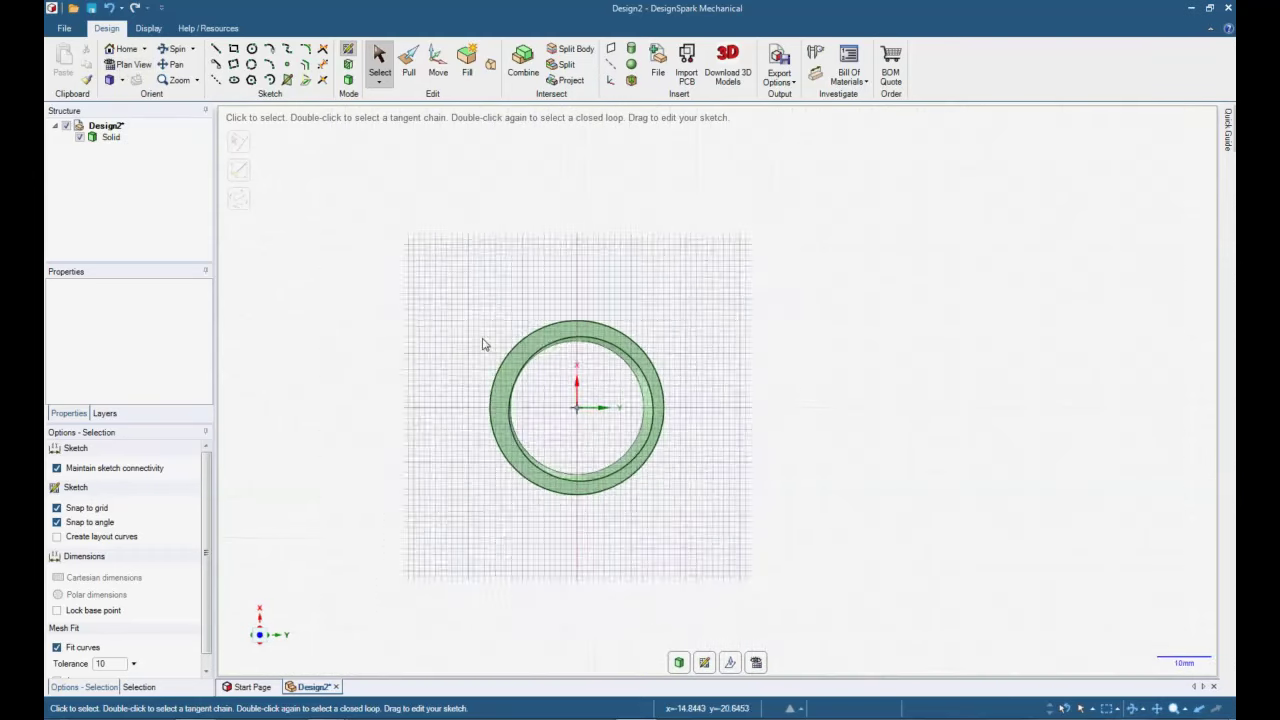
scroll(483, 344, "up", 5)
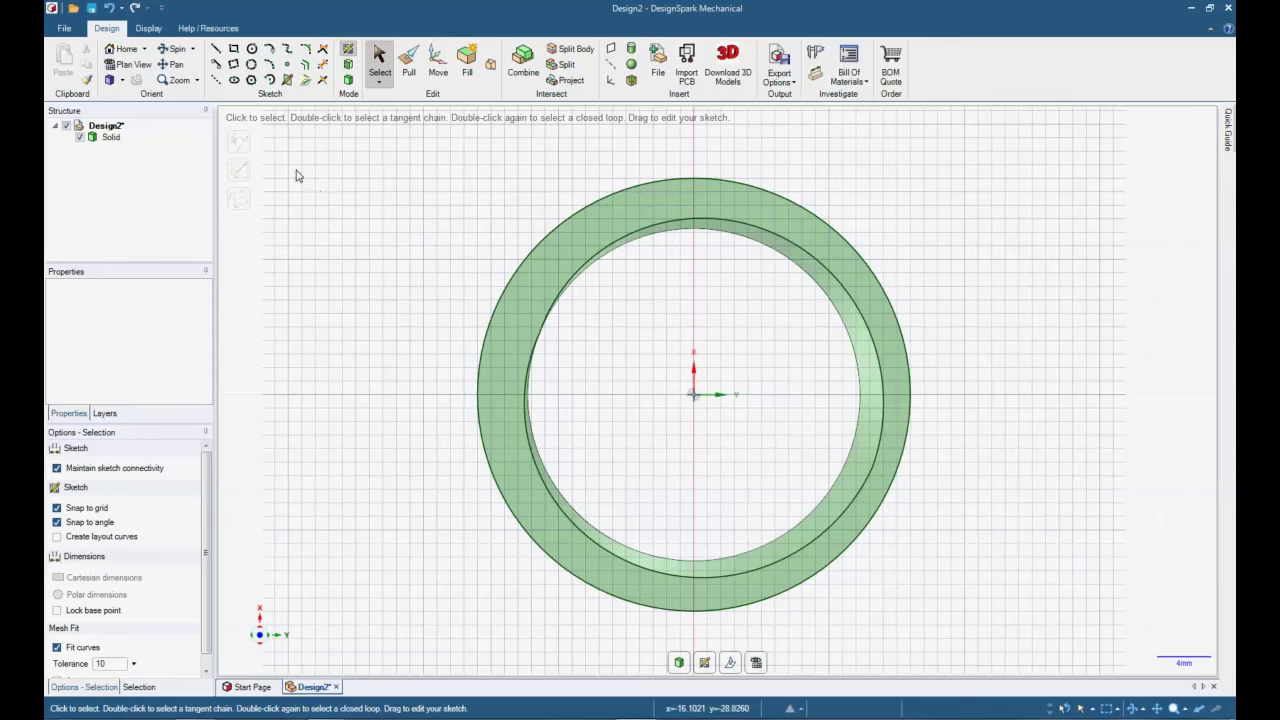
Sketch a six-sided hexagon centred on the sketch origin, sized to the ring.
left_click(251, 80)
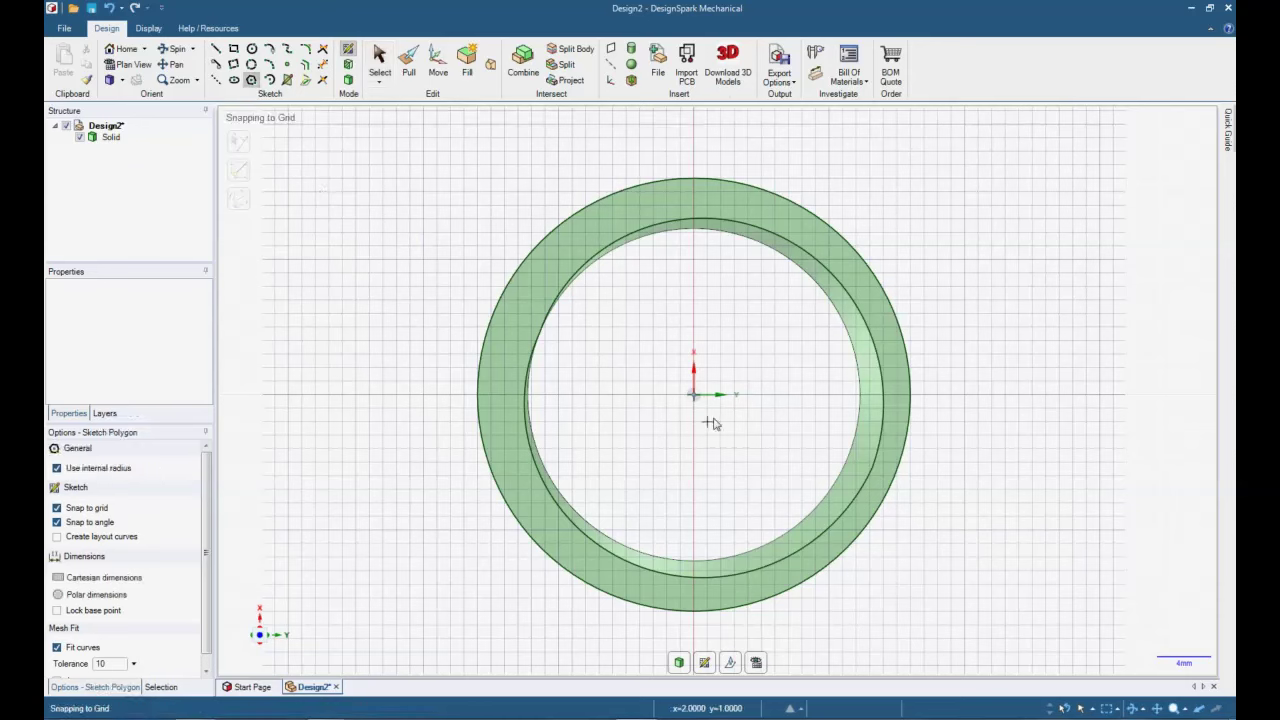
left_click(693, 394)
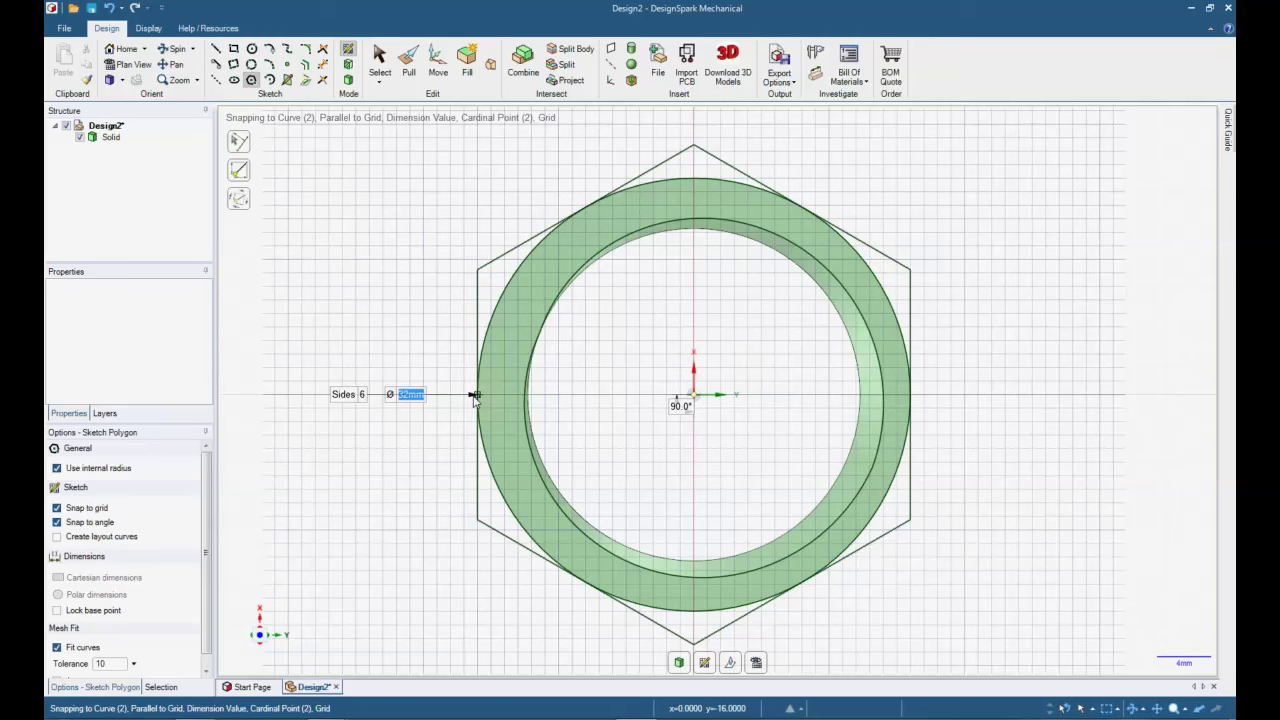
left_click(474, 396)
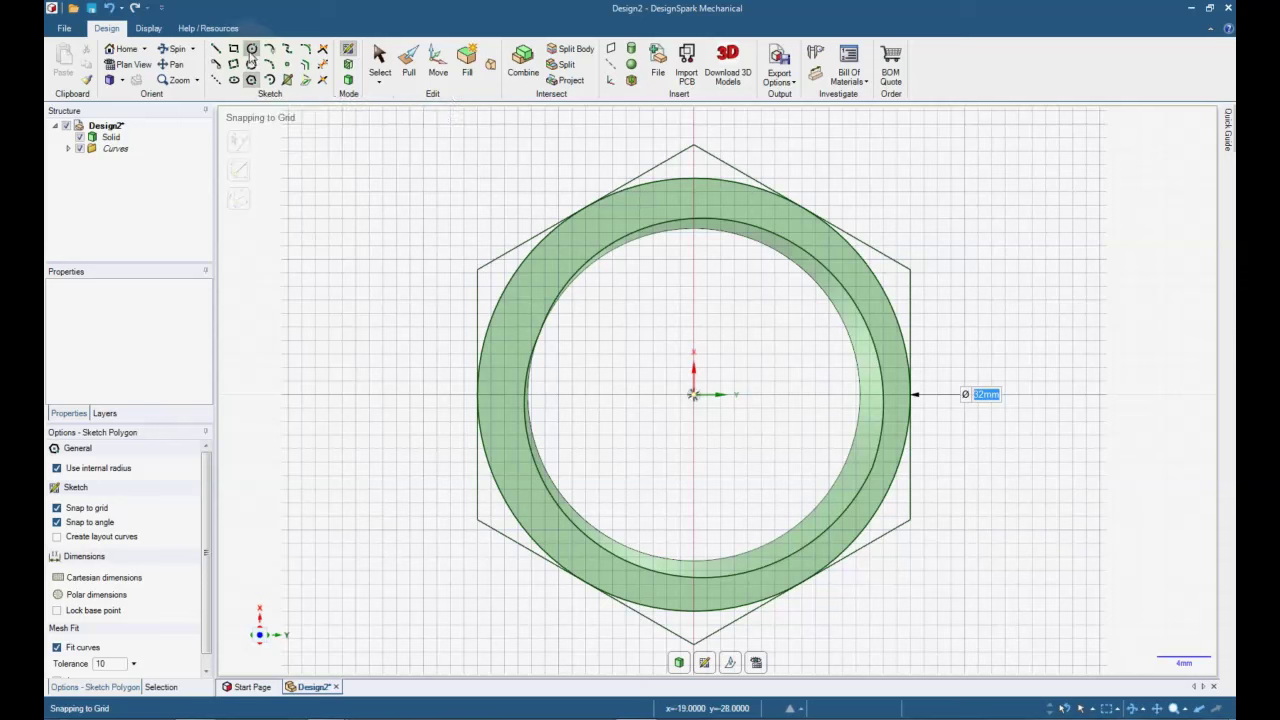
Add a 32mm circle at the origin and convert the sketch into 3D geometry.
left_click(252, 48)
left_click(694, 395)
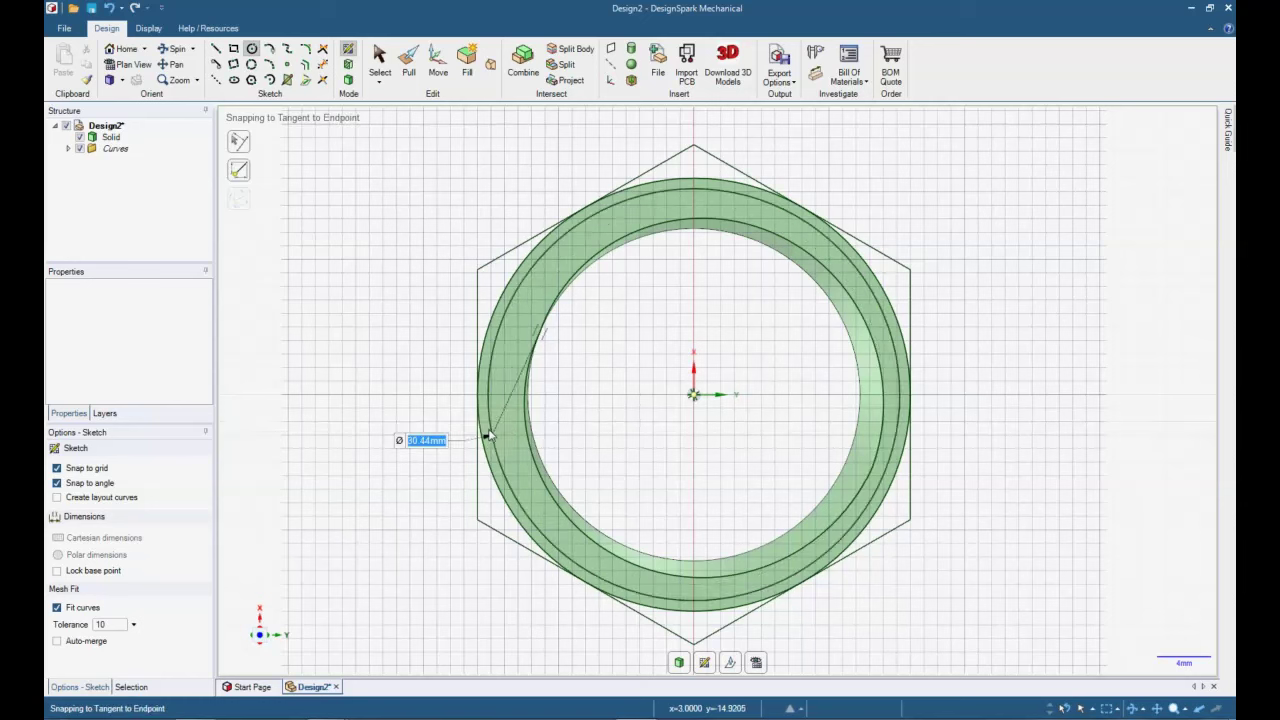
left_click(912, 358)
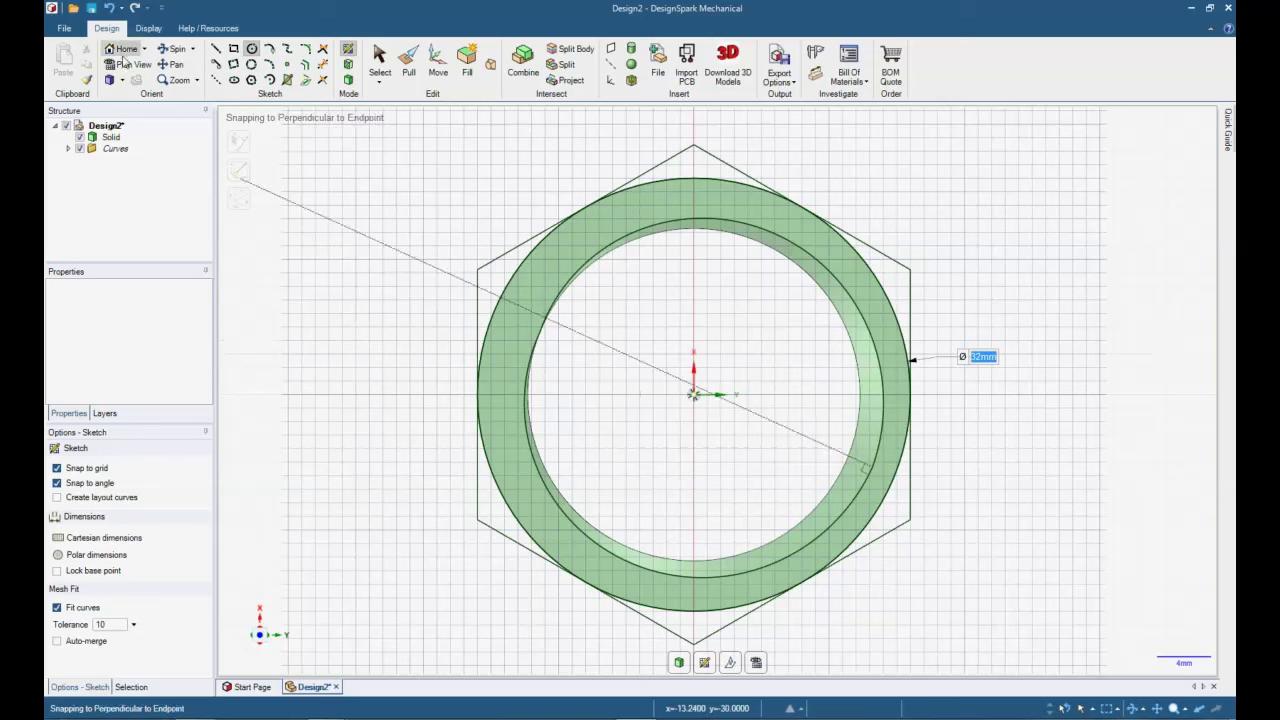
left_click(350, 84)
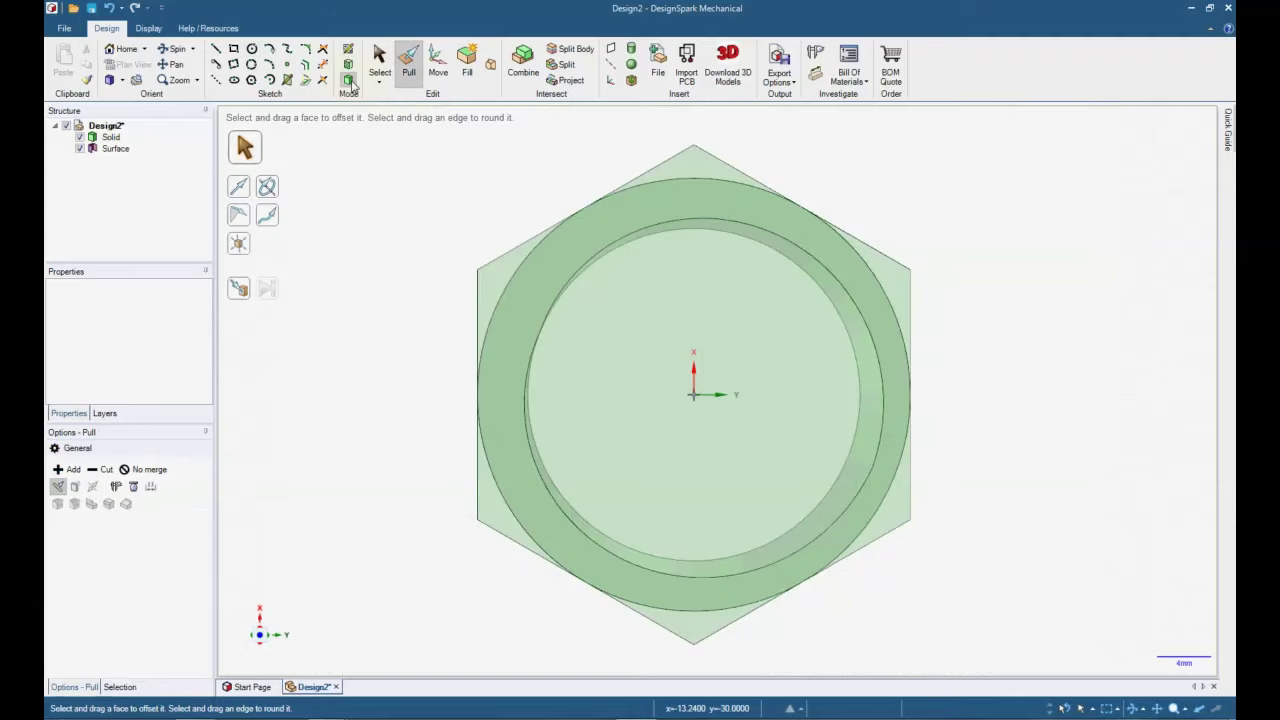
Raise the ring's top face by 3 mm, then view the ring and hexagon from directly above.
mouse_move(394, 314)
middle_mouse_down()
mouse_move(383, 233)
mouse_move(340, 174)
mouse_move(366, 152)
middle_mouse_up()
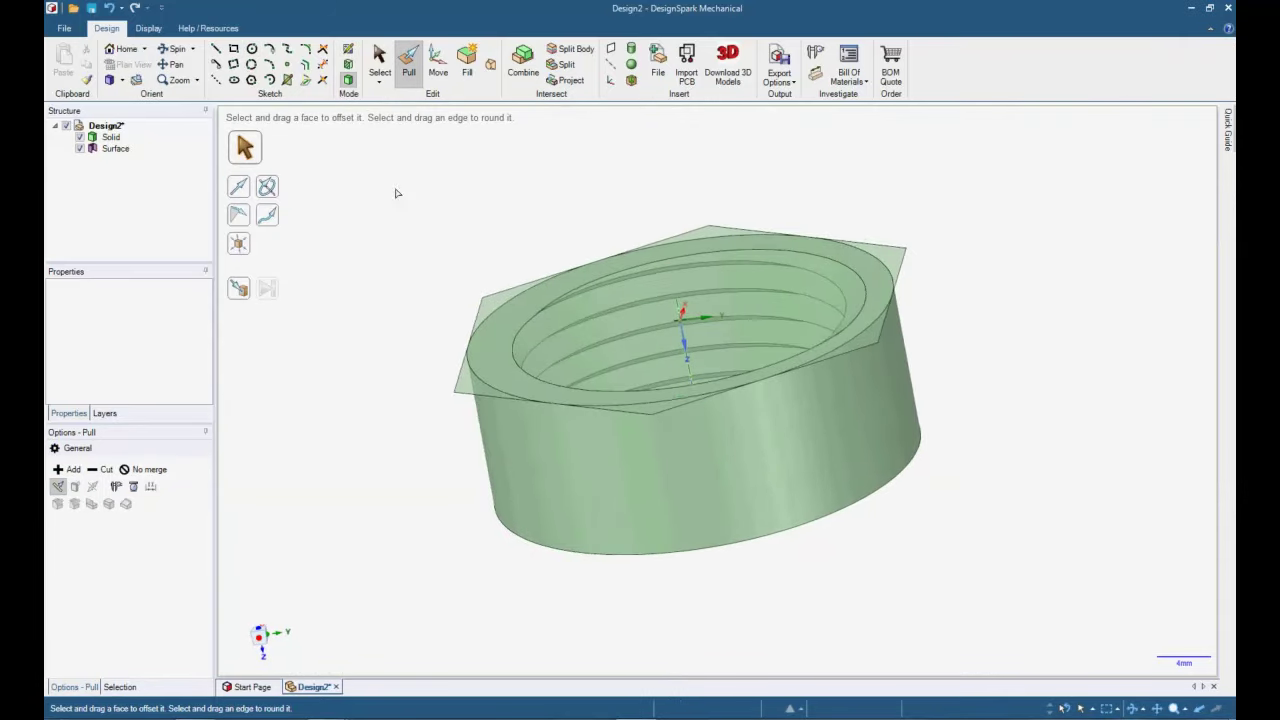
left_click(490, 325)
left_click_drag(494, 348, 489, 331)
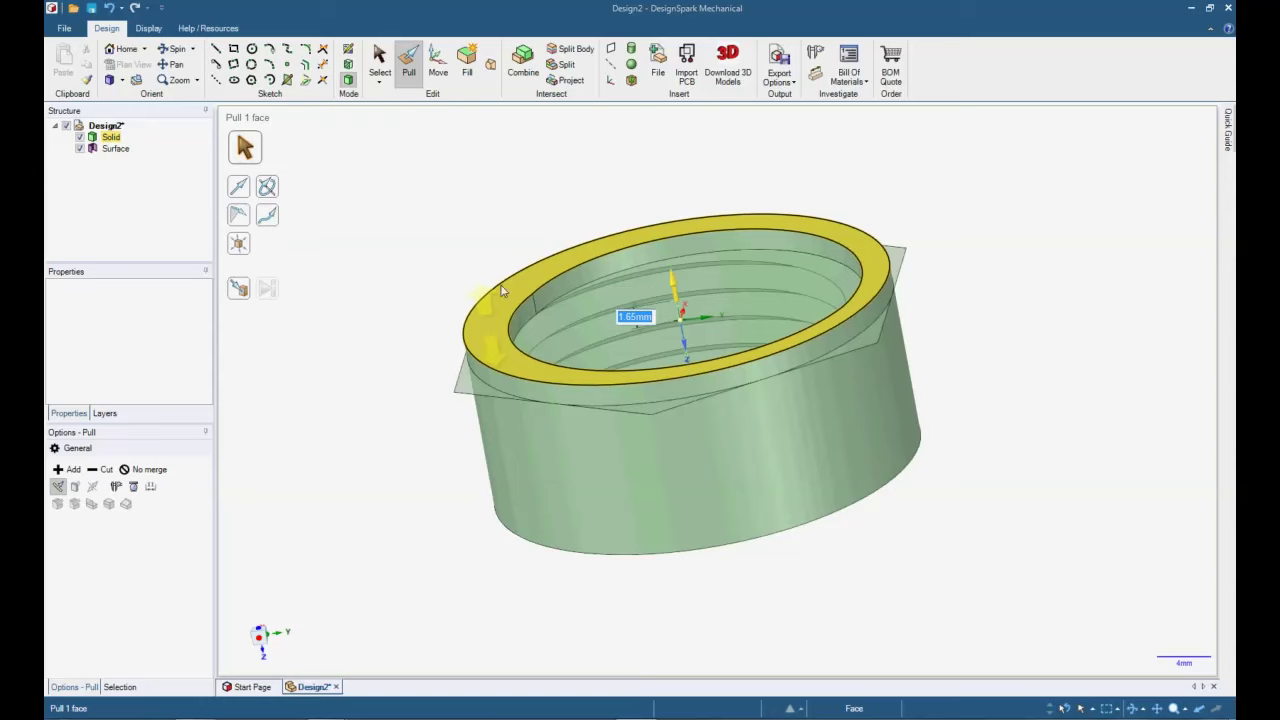
type("3")
key("Return")
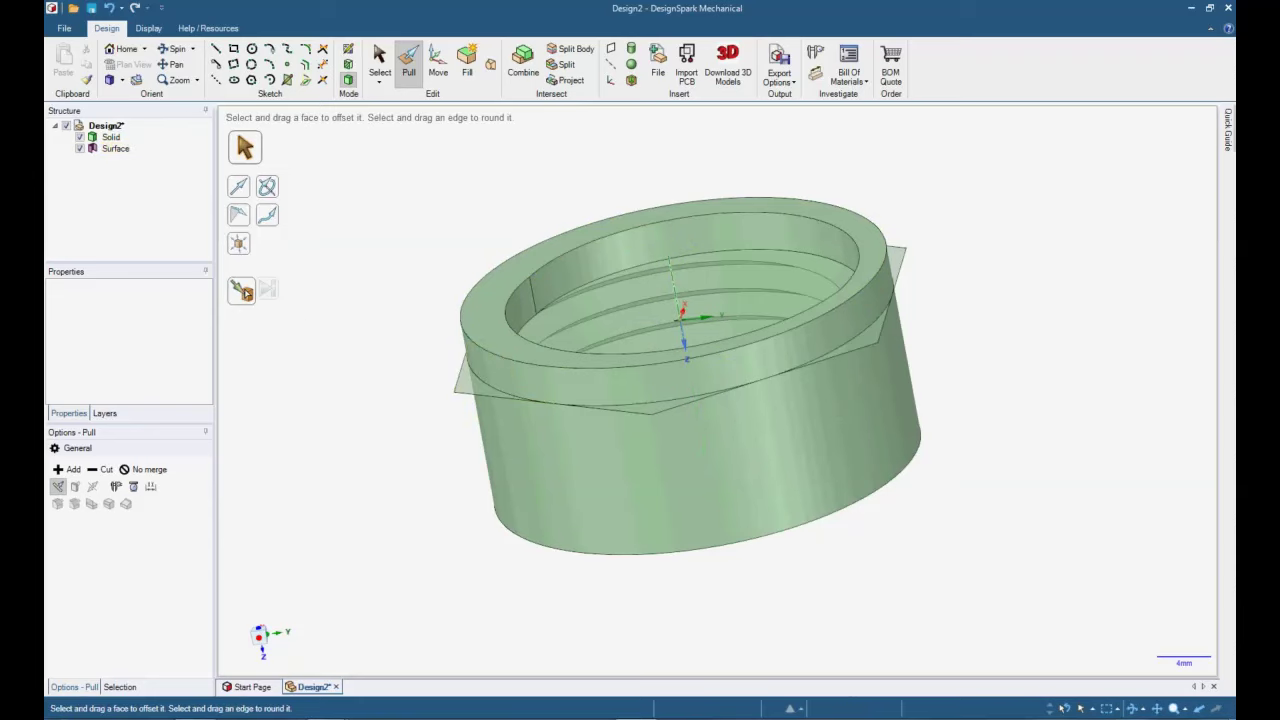
middle_click_drag(375, 312, 394, 469)
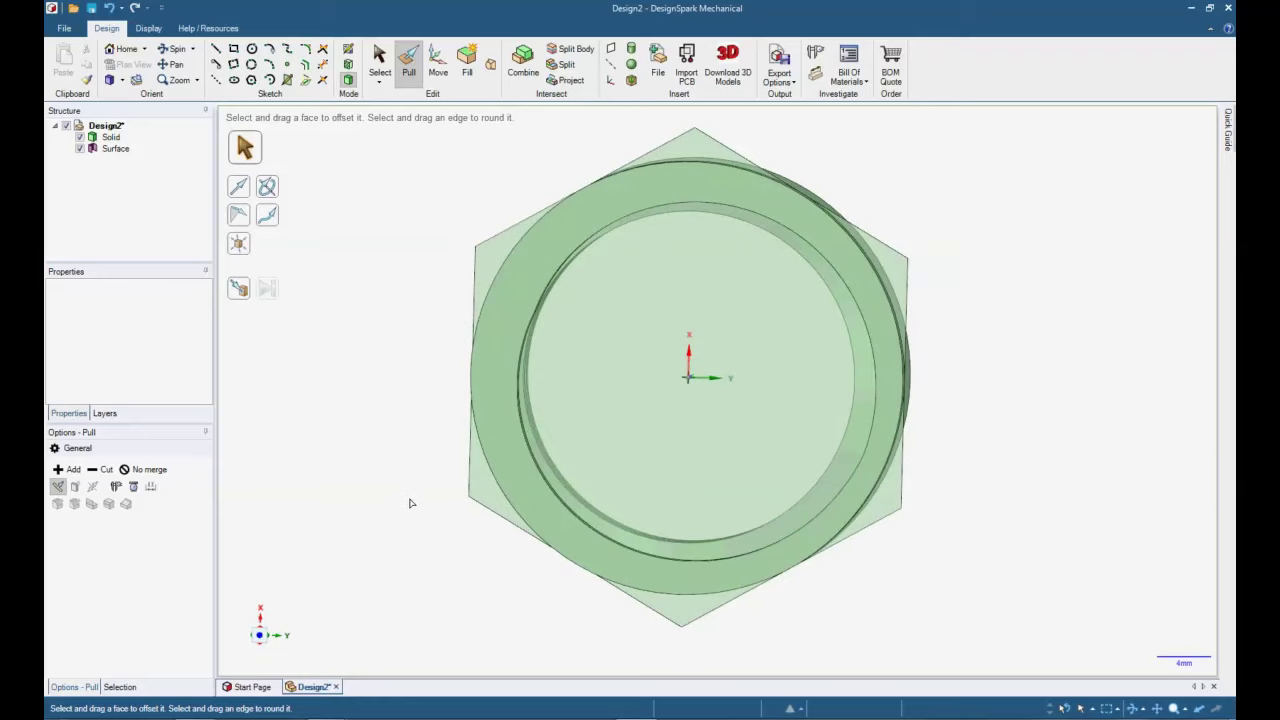
Pull all six hexagon corner regions up to the ring's top face to form the hex head.
left_click(478, 495)
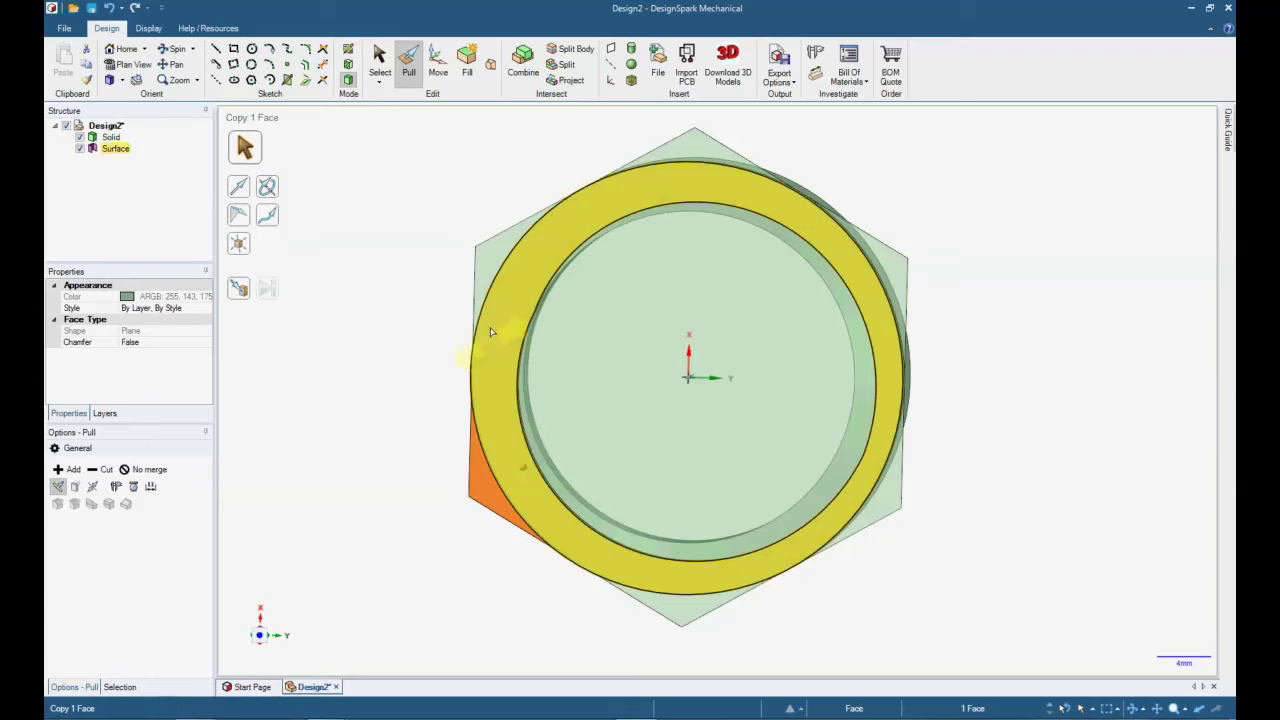
left_click(490, 262, "ctrl")
left_click(706, 146, "ctrl")
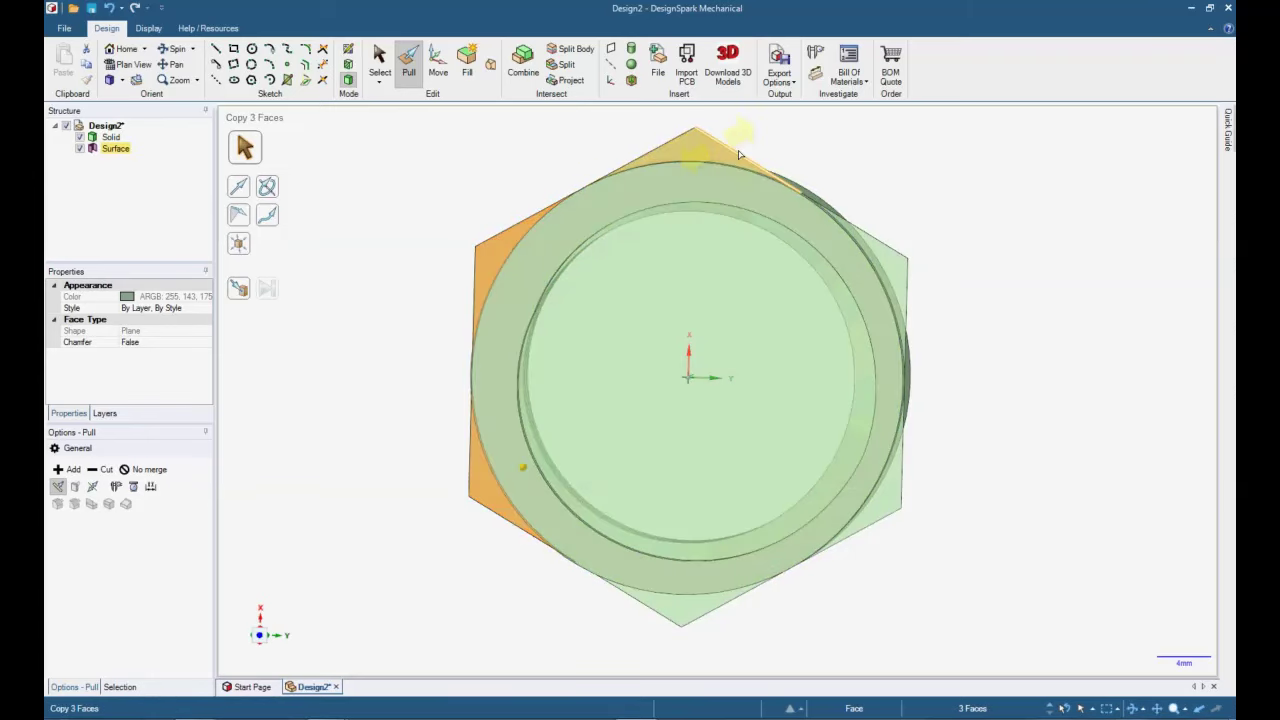
left_click(898, 272, "ctrl")
left_click(890, 512, "ctrl")
left_click(681, 620, "ctrl")
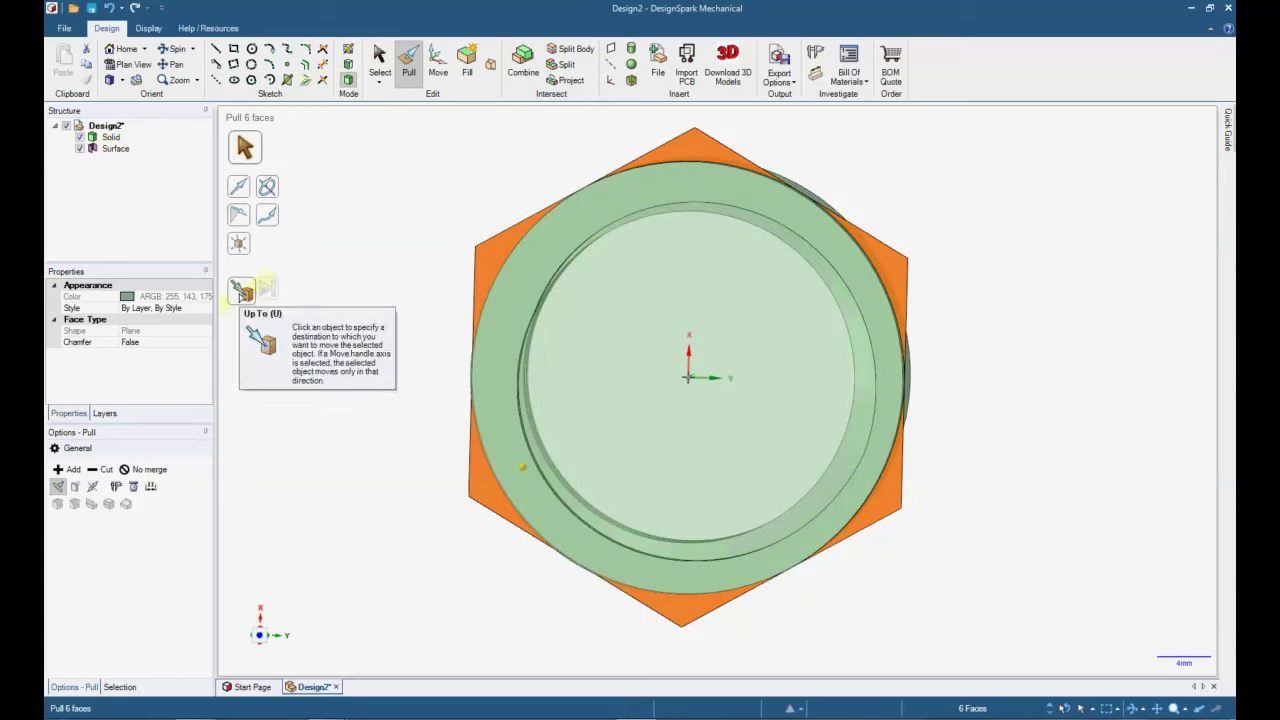
left_click(242, 290)
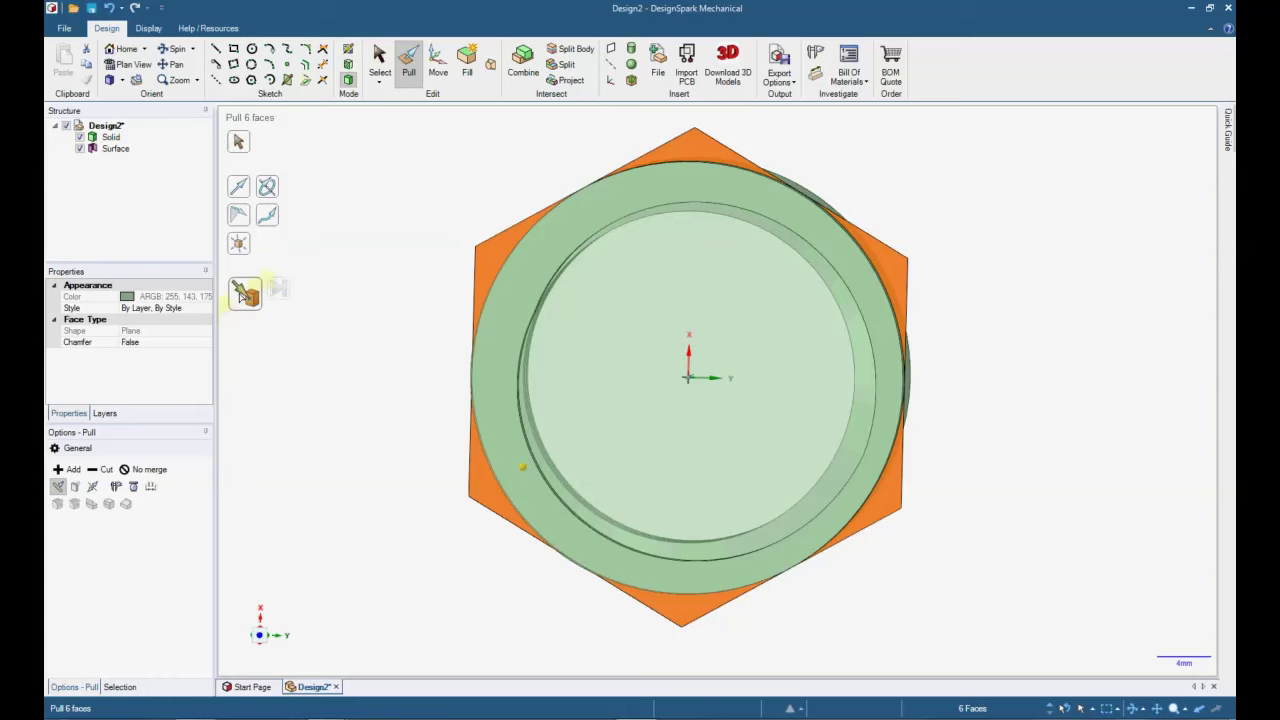
left_click(506, 332)
middle_click_drag(366, 434, 358, 282)
right_click(358, 282)
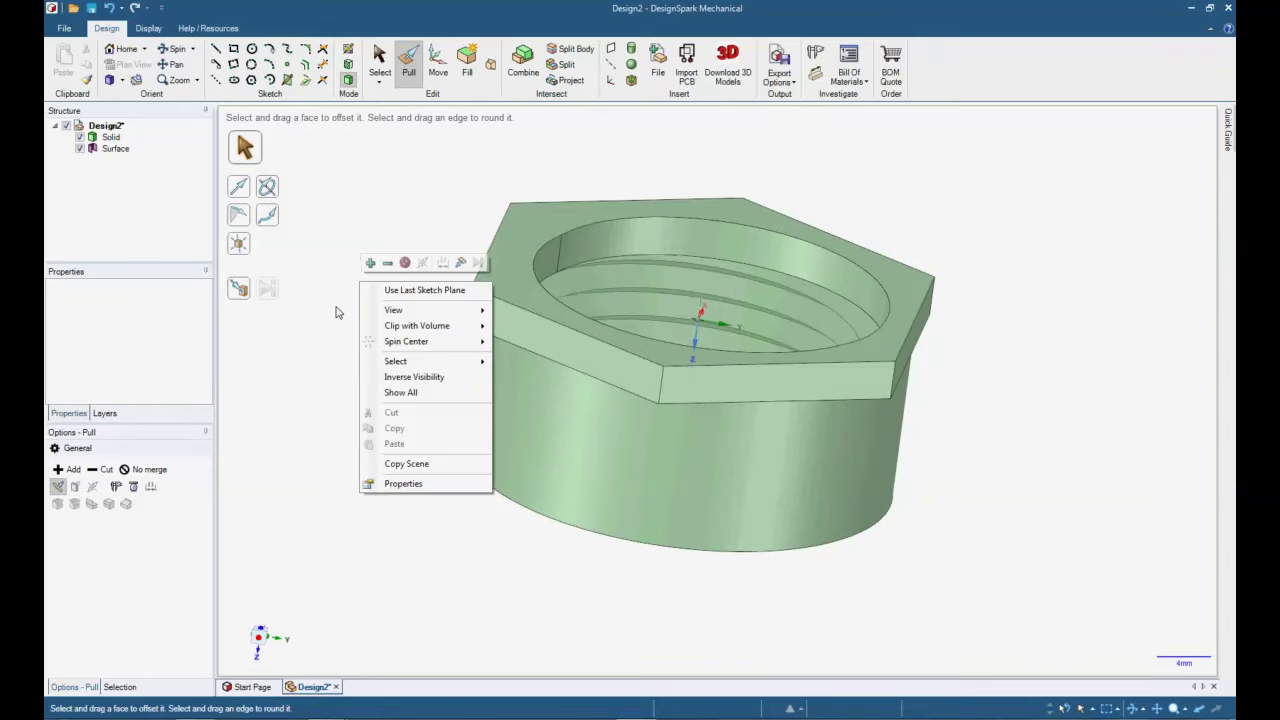
Select the flat disc inside the threaded bore as the face to pull.
left_click(288, 362)
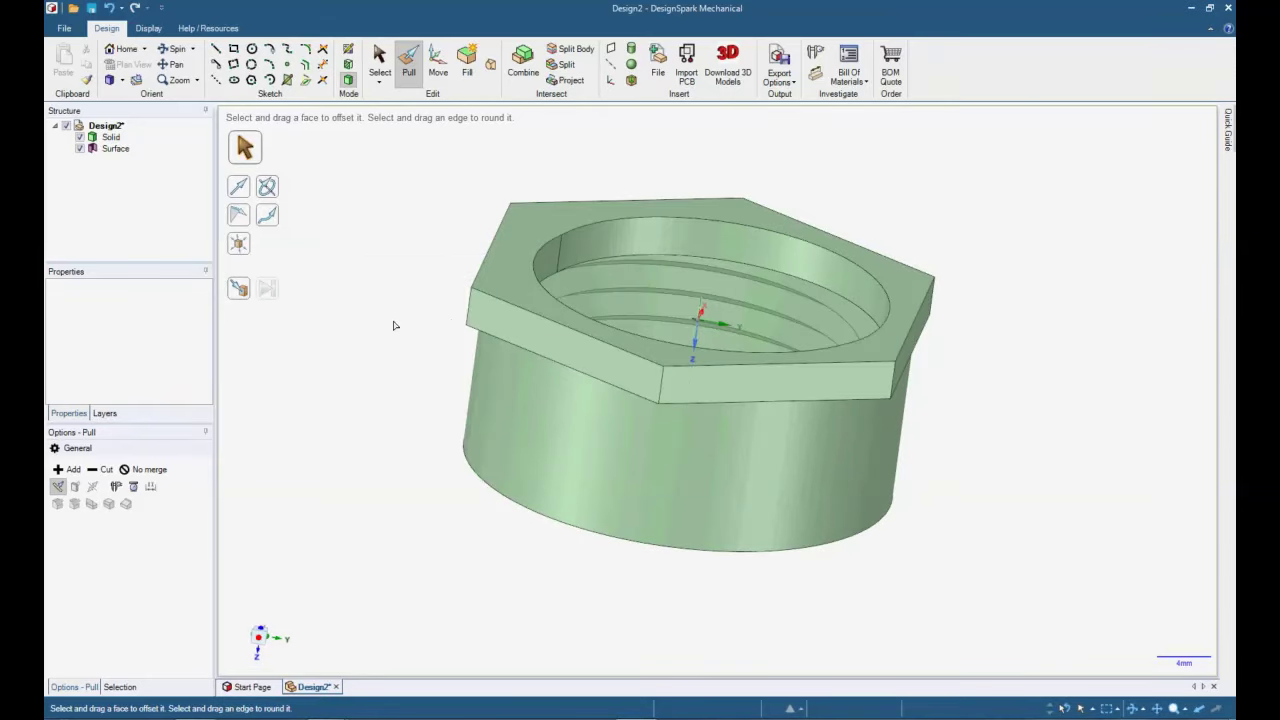
mouse_move(452, 321)
middle_mouse_down()
mouse_move(440, 462)
mouse_move(403, 383)
middle_mouse_up()
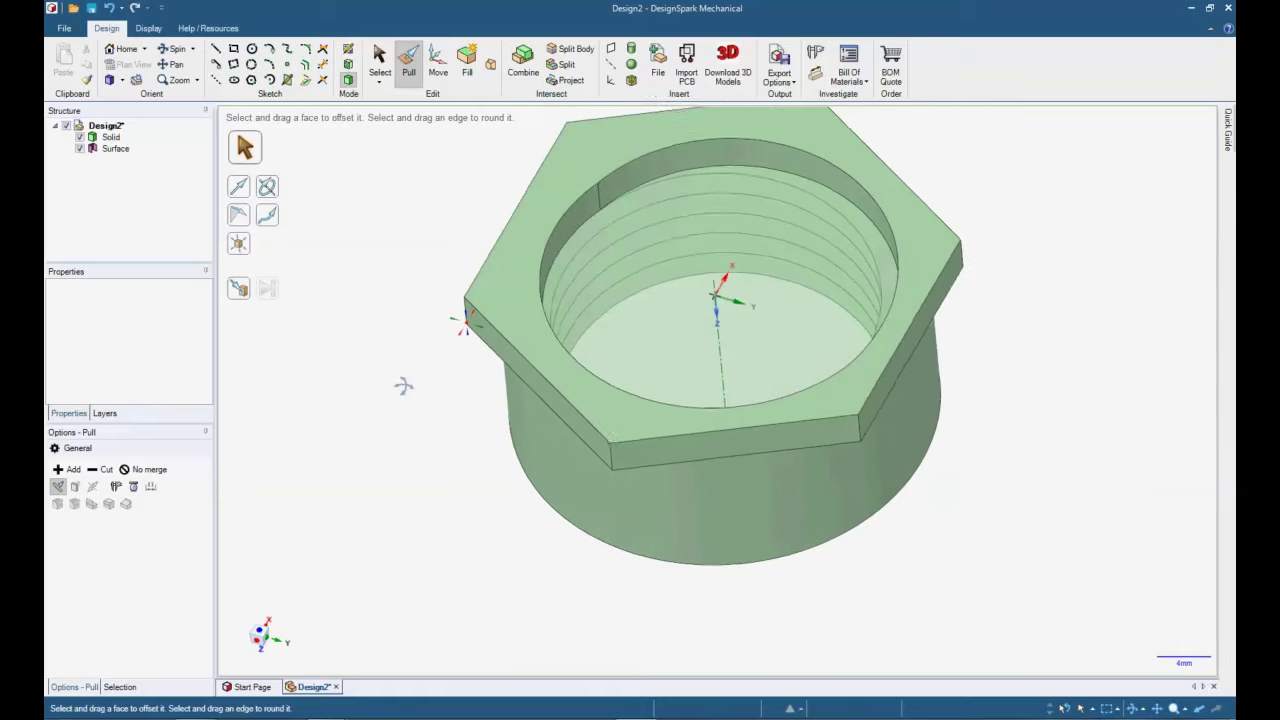
left_click(647, 335)
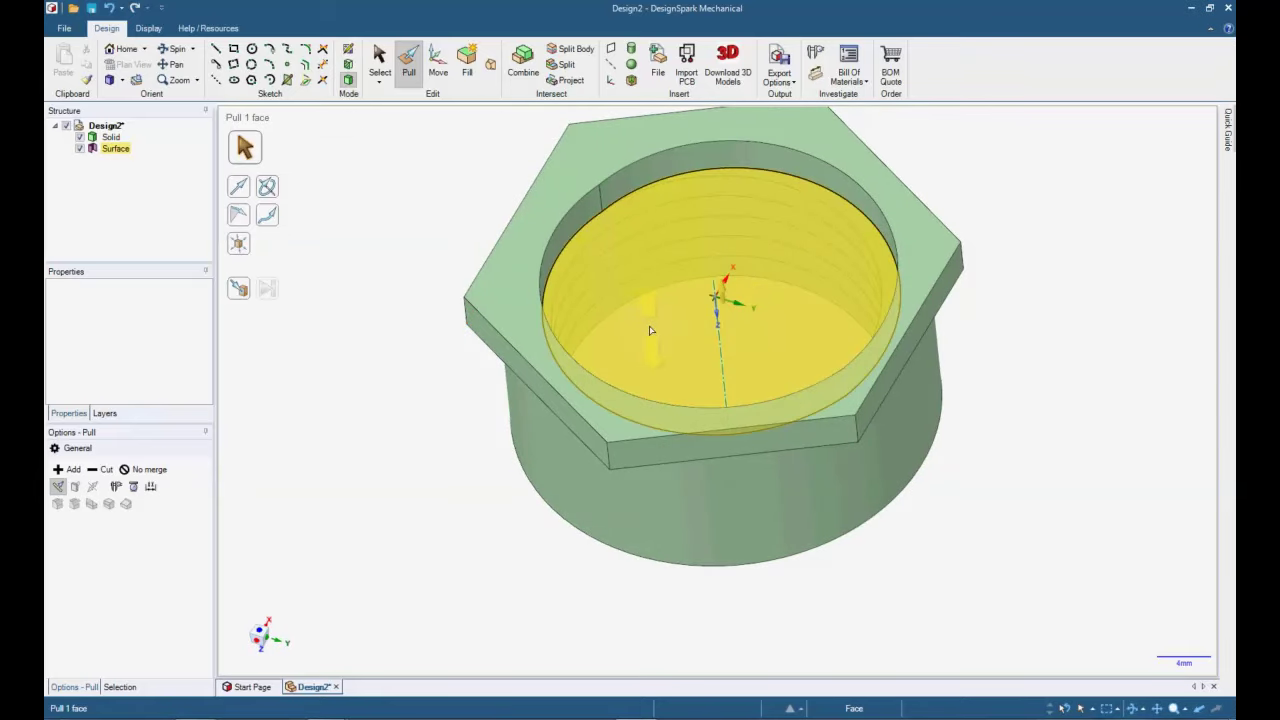
left_click(271, 397)
key("s")
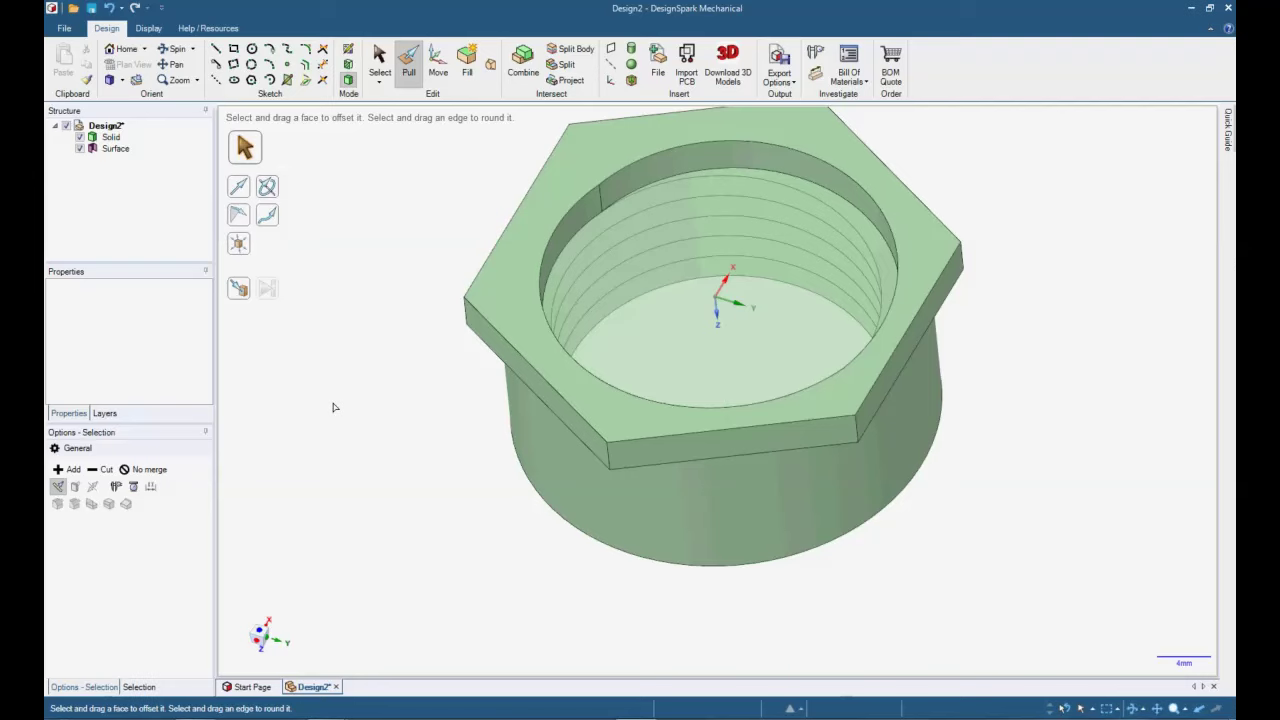
left_click(680, 374)
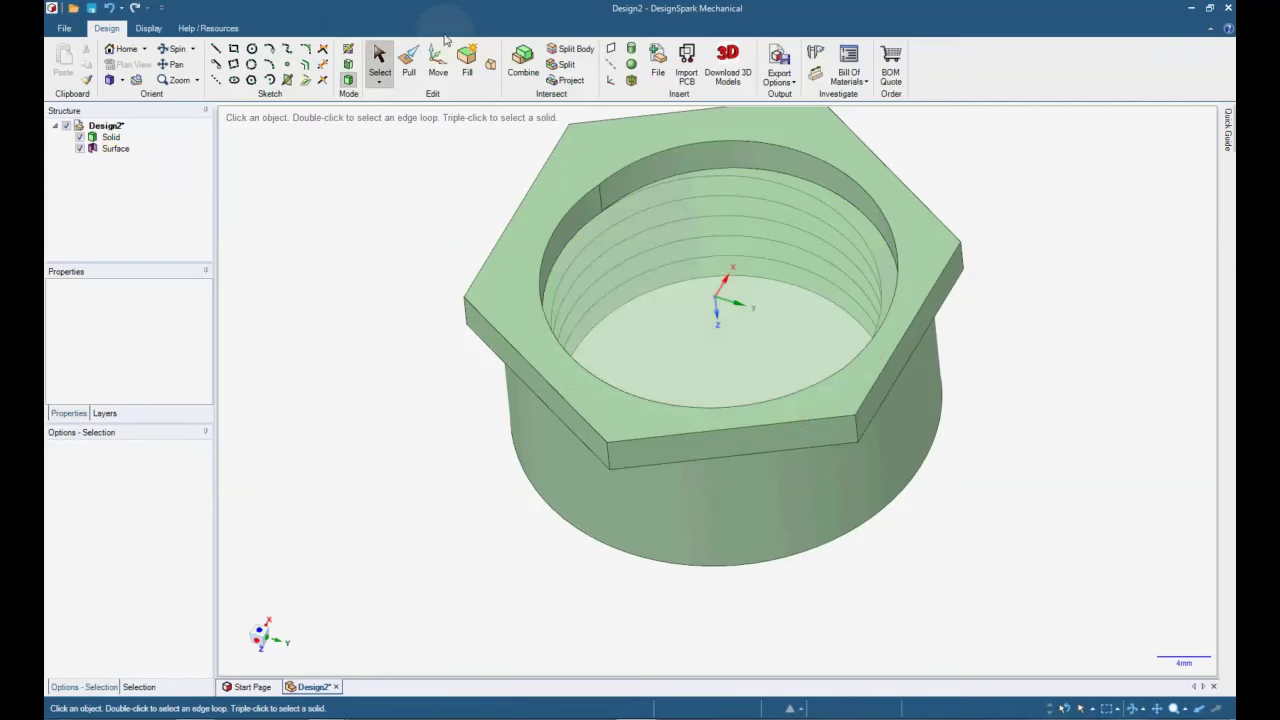
left_click(408, 62)
left_click(660, 334)
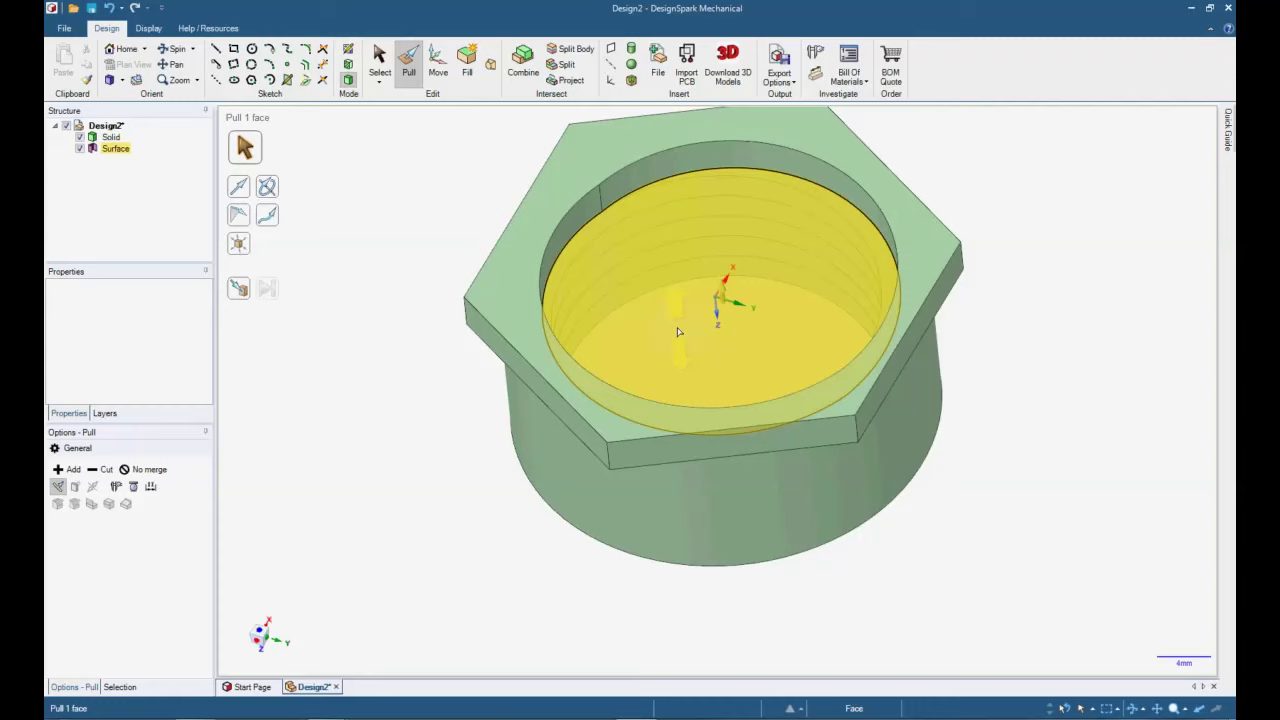
left_click(678, 331)
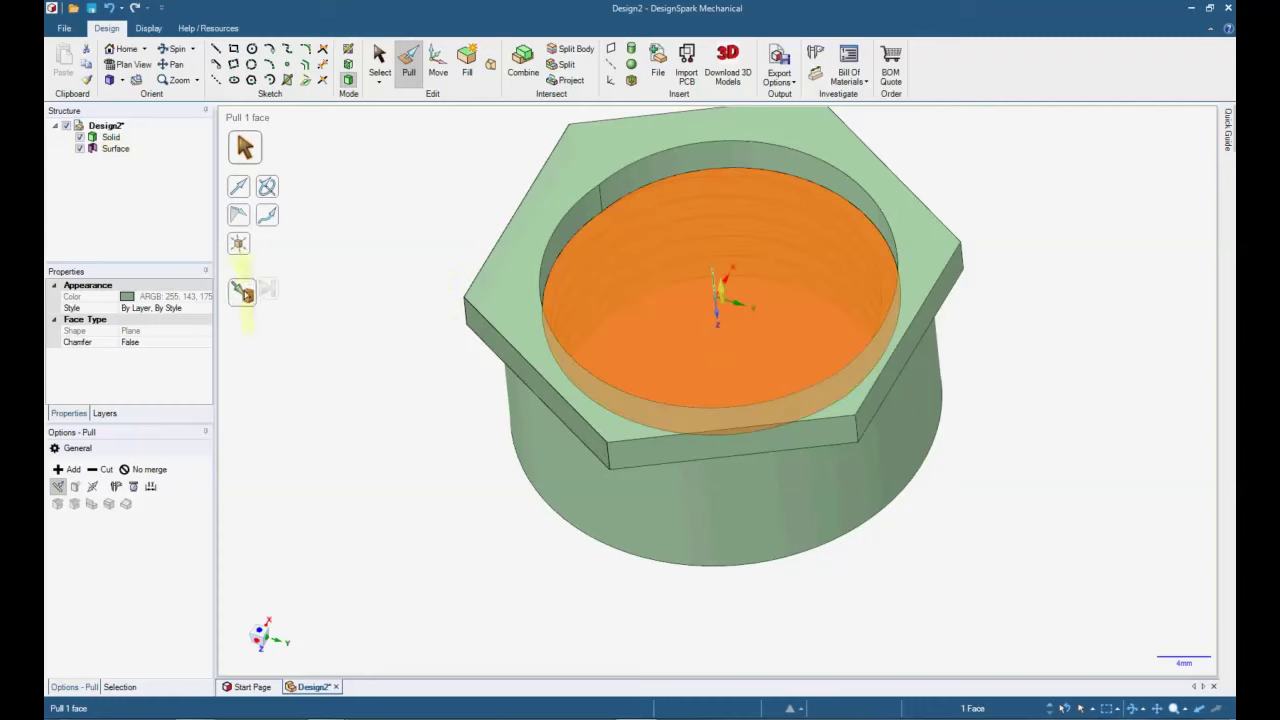
Pull the bore disc up to the hexagon's top face, then turn to view the underside.
left_click(245, 292)
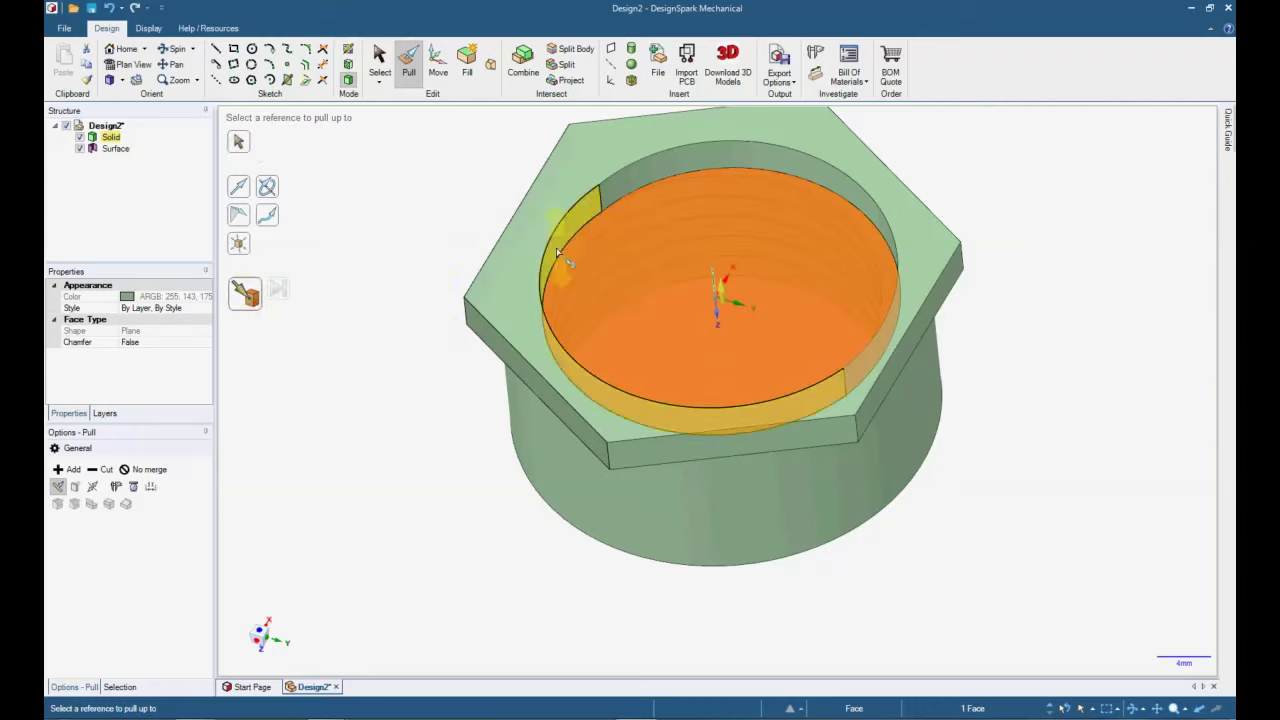
left_click(507, 294)
middle_click_drag(410, 414, 231, 117)
middle_click_drag(298, 91, 180, 560)
scroll(1134, 369, "down", 1)
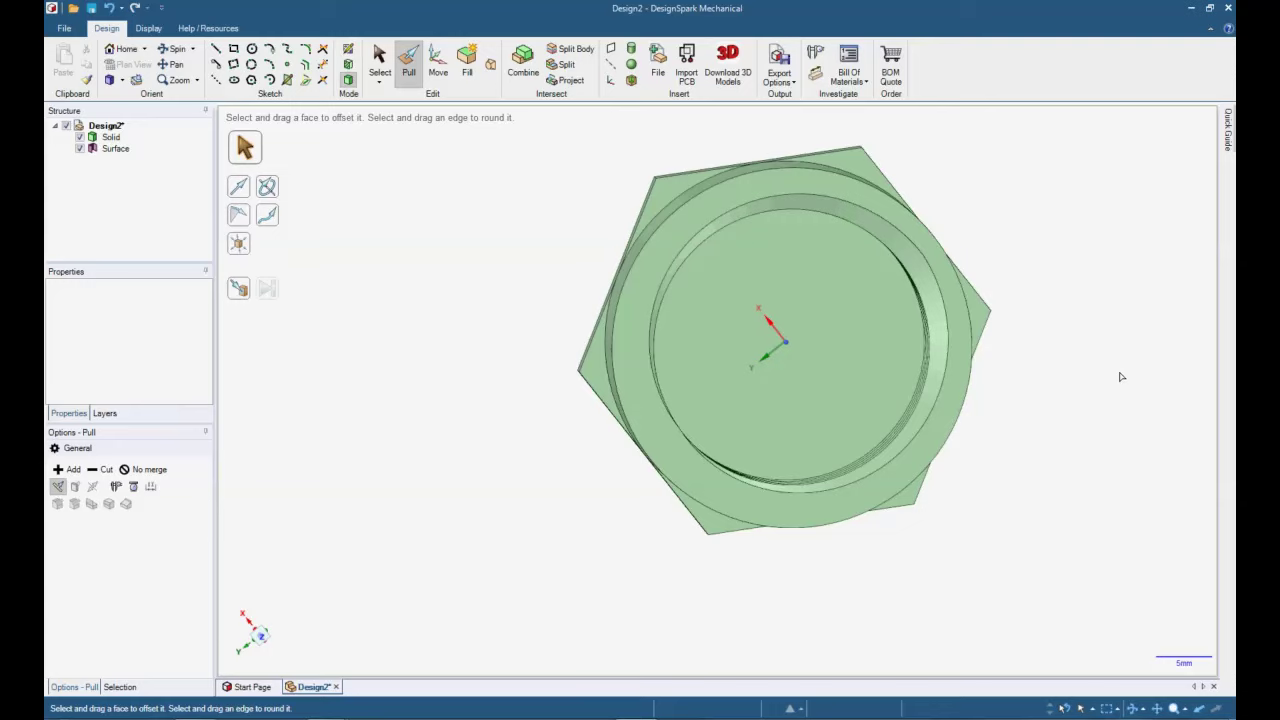
Pull the six underside hexagon corner regions up to the ring's bottom face.
left_click(716, 166)
key("ctrl+c")
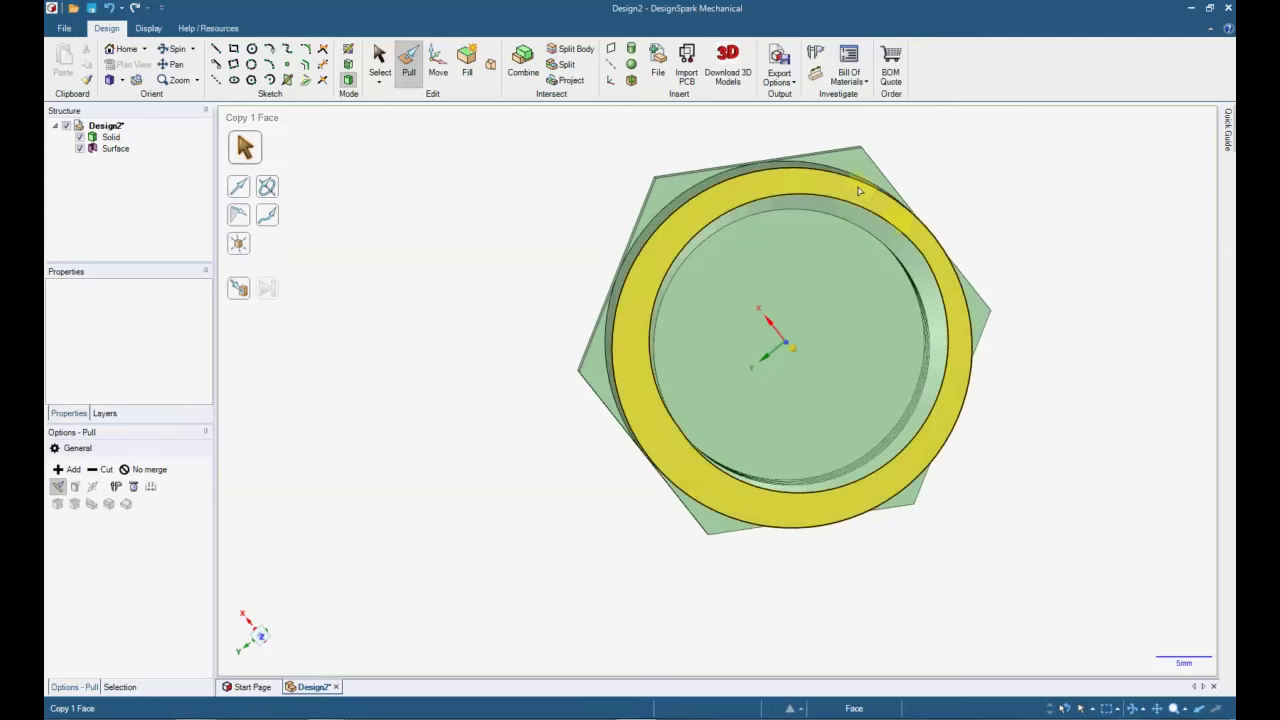
left_click(665, 194)
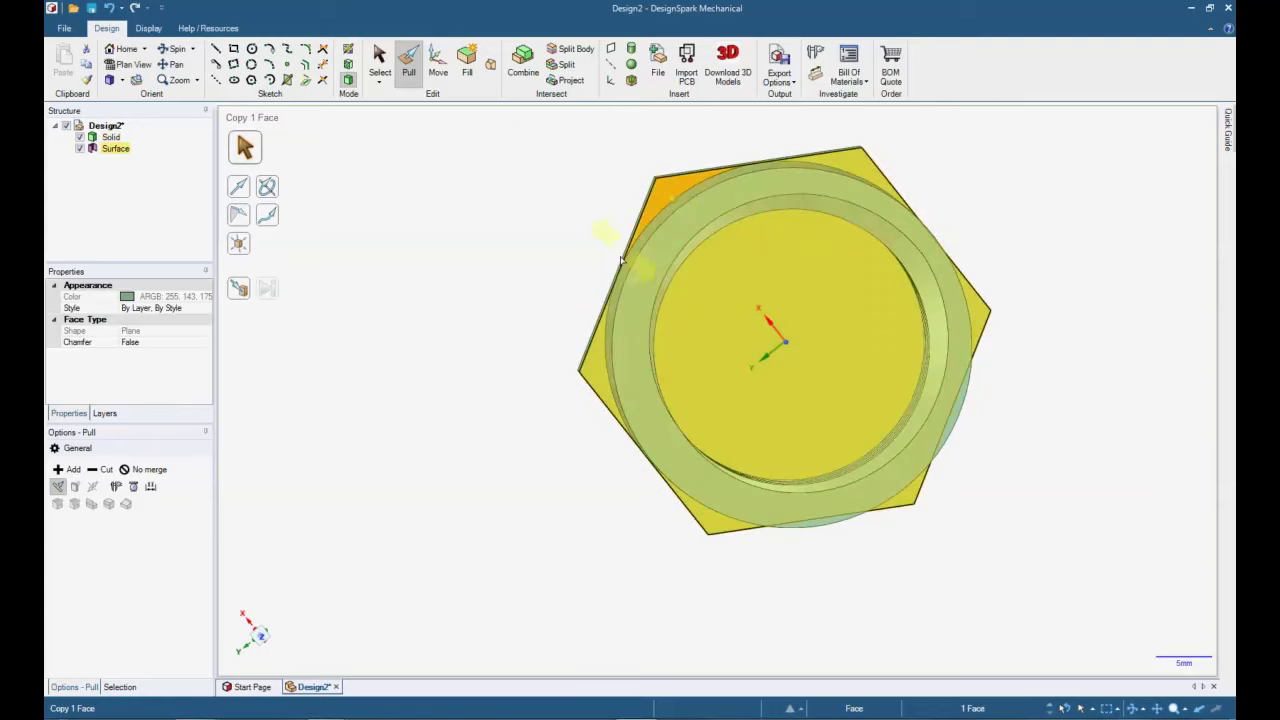
left_click(594, 376, "ctrl")
left_click(700, 515, "ctrl")
left_click(920, 508, "ctrl")
left_click(982, 318, "ctrl")
left_click(859, 166, "ctrl")
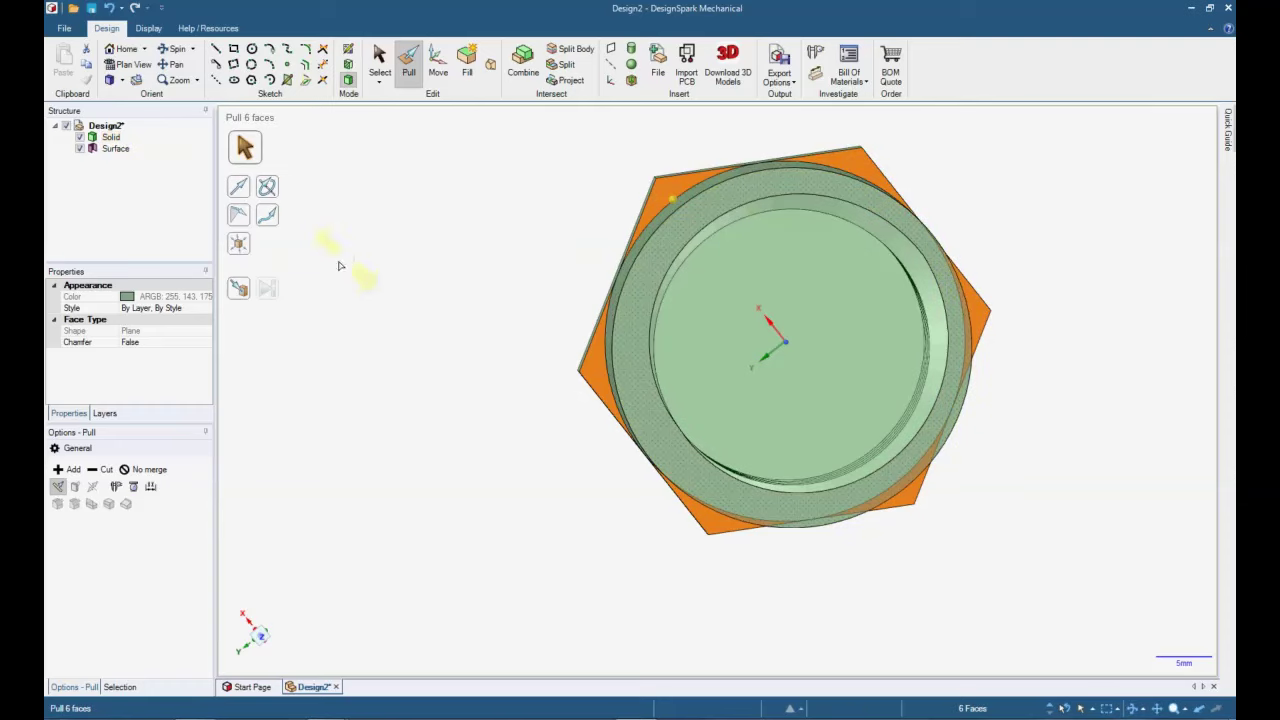
left_click(242, 290)
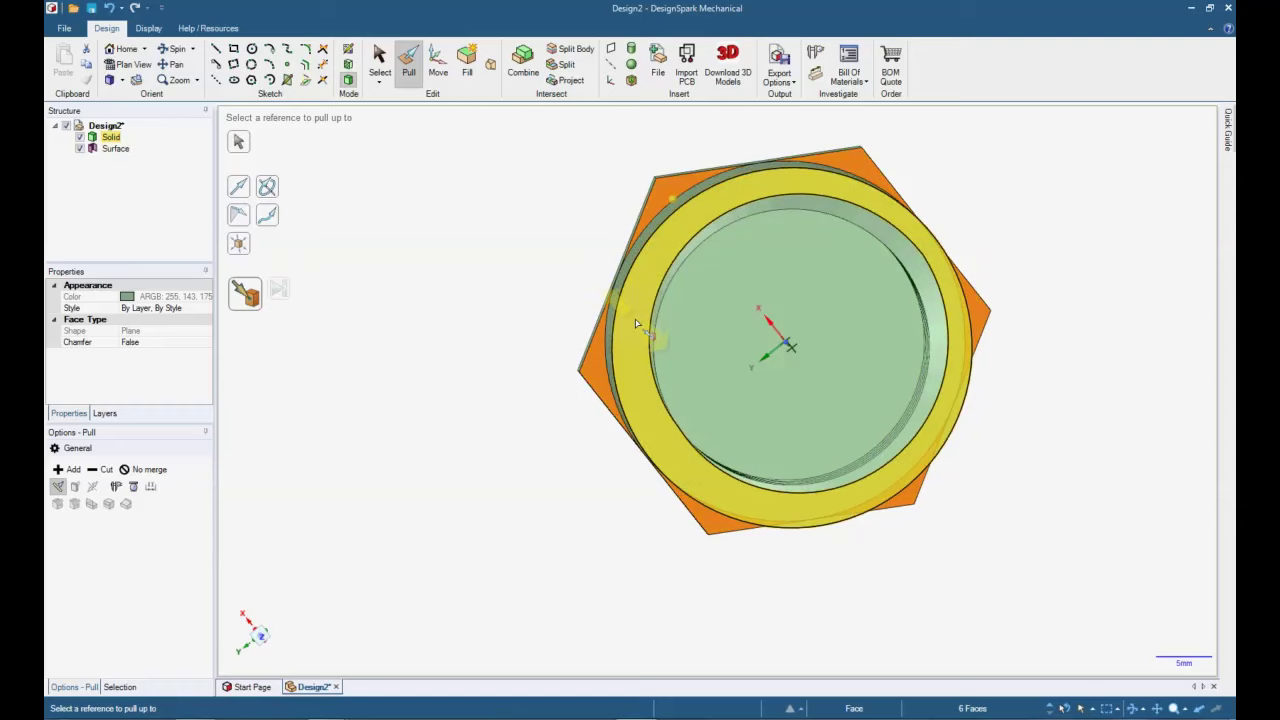
left_click(636, 323)
middle_click_drag(501, 446, 1040, 614)
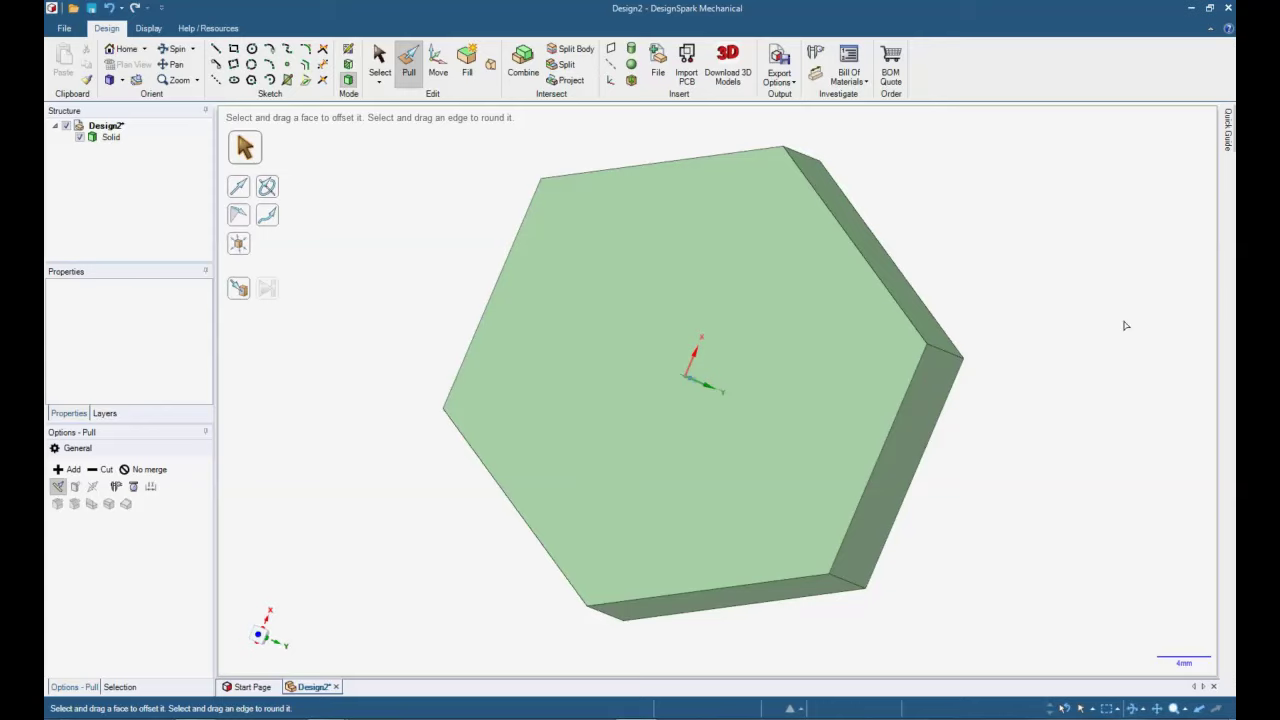
left_click(495, 305)
key("Escape")
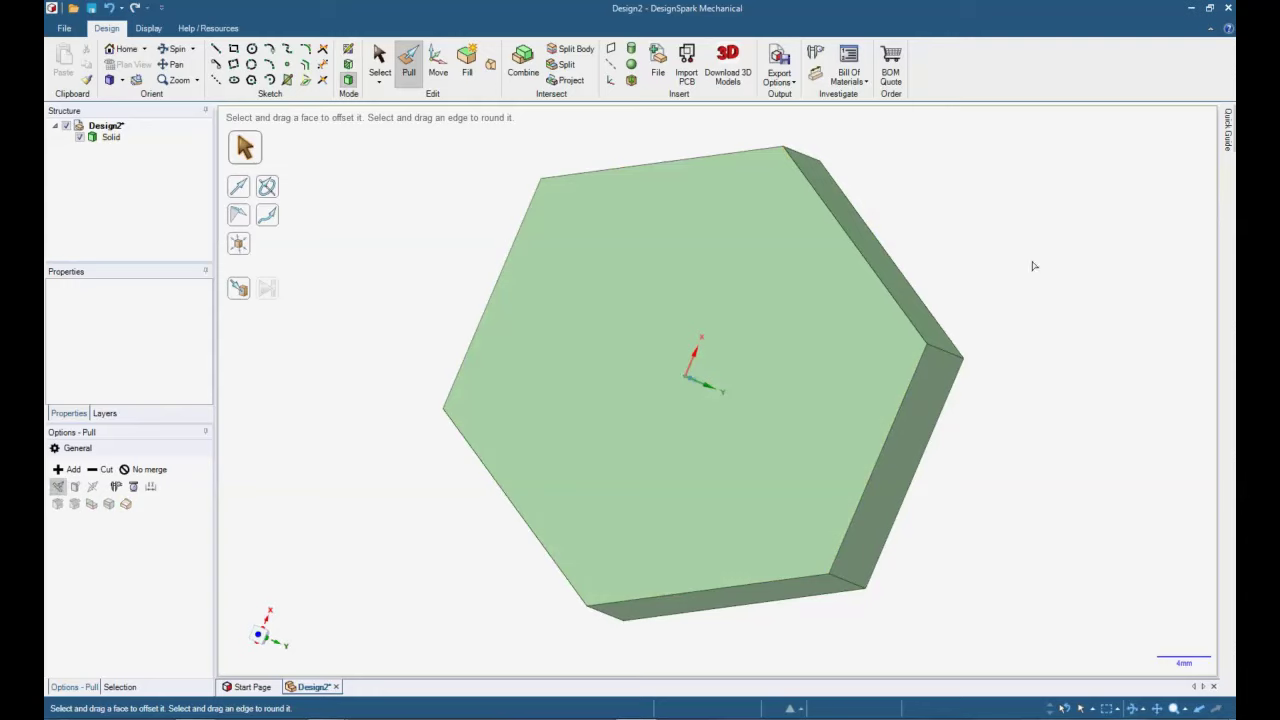